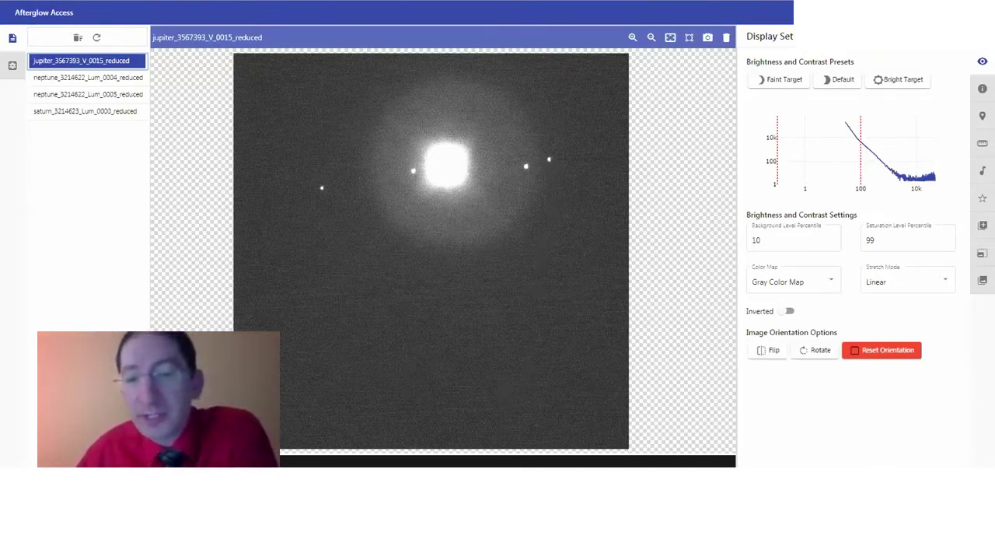
Step: Switch to Stellarium and check the observing location and its time zone setting
{"action": "key", "text": "alt+Tab"}
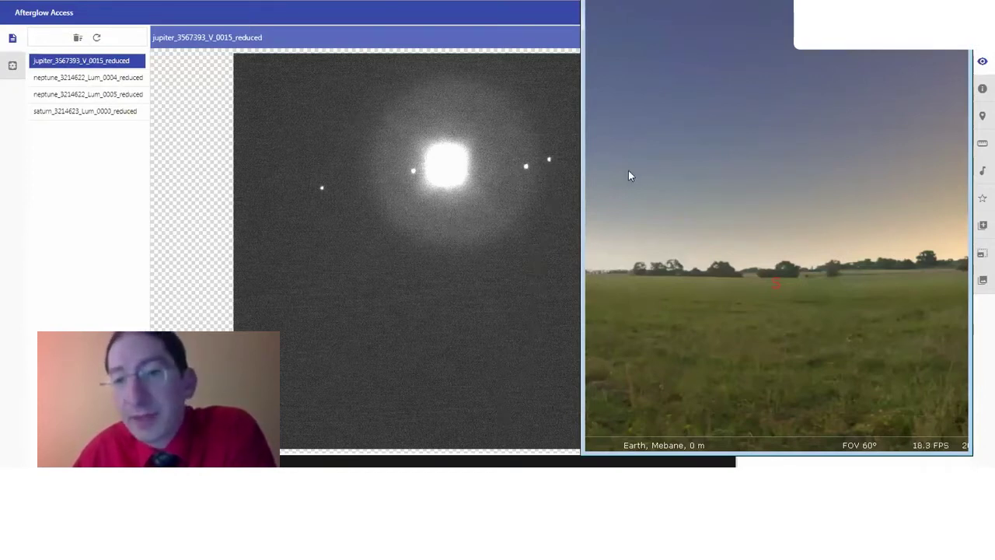
{"action": "mouse_move", "coordinate": [610, 174]}
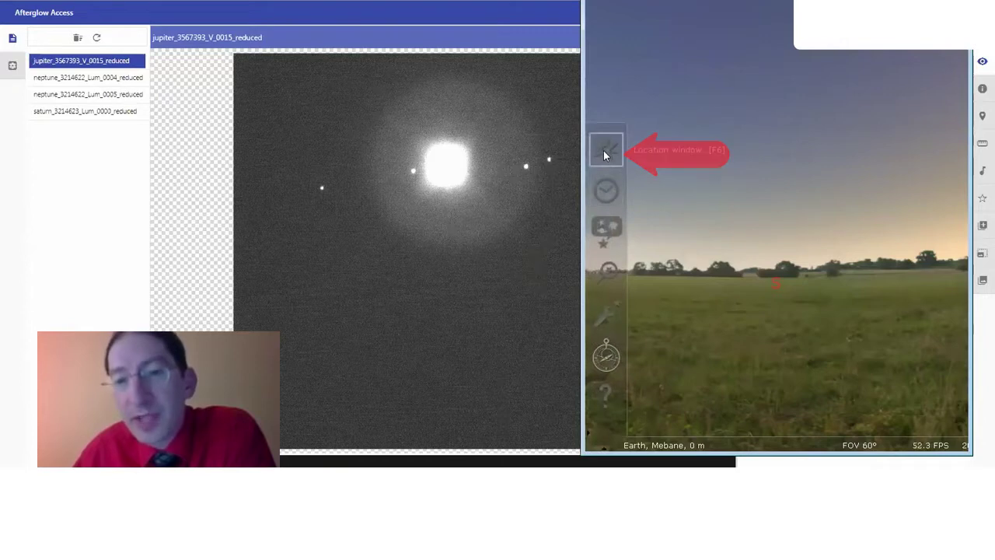
{"action": "left_click", "coordinate": [604, 153]}
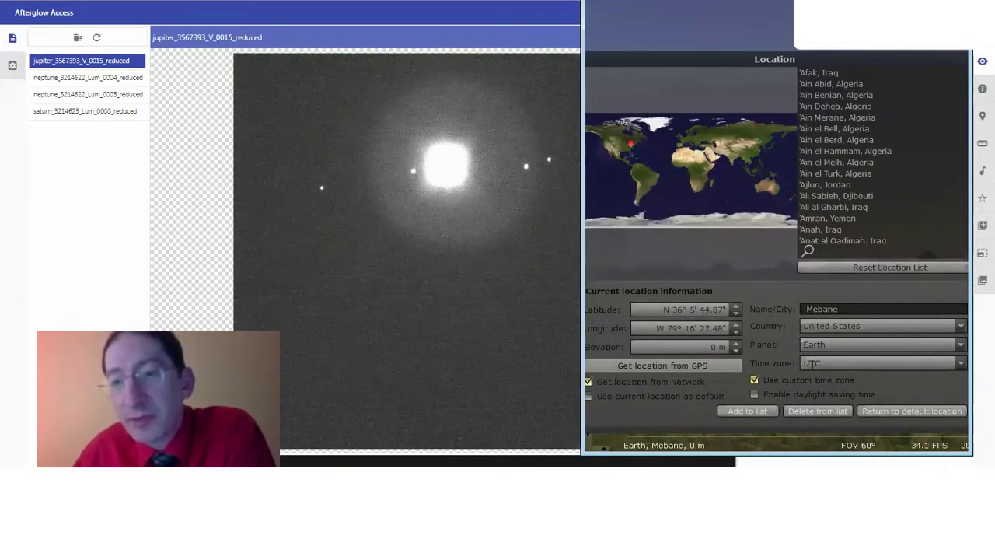
{"action": "left_click_drag", "start_coordinate": [907, 56], "coordinate": [842, 51]}
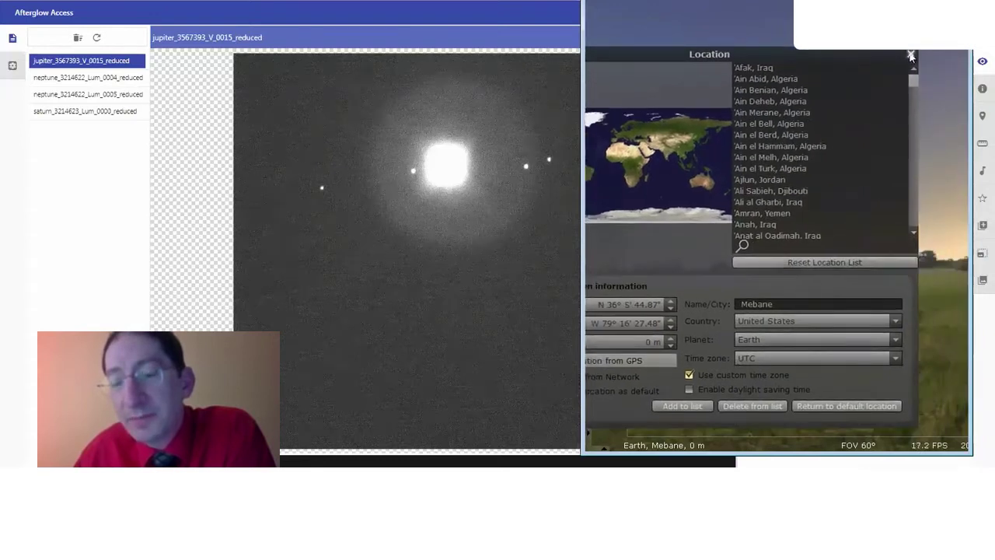
{"action": "left_click", "coordinate": [910, 56]}
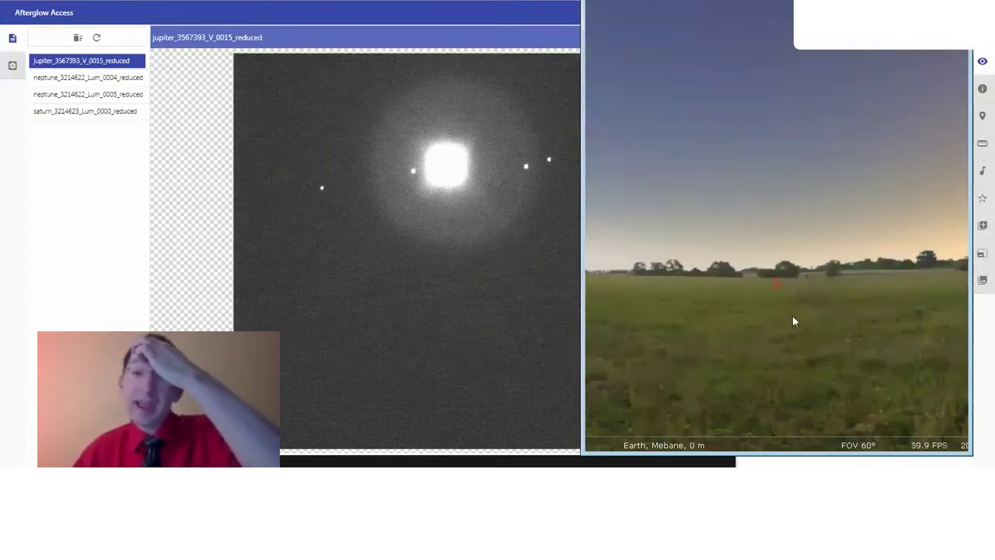
Step: Hide the ground and the atmosphere in the sky view
{"action": "mouse_move", "coordinate": [710, 439]}
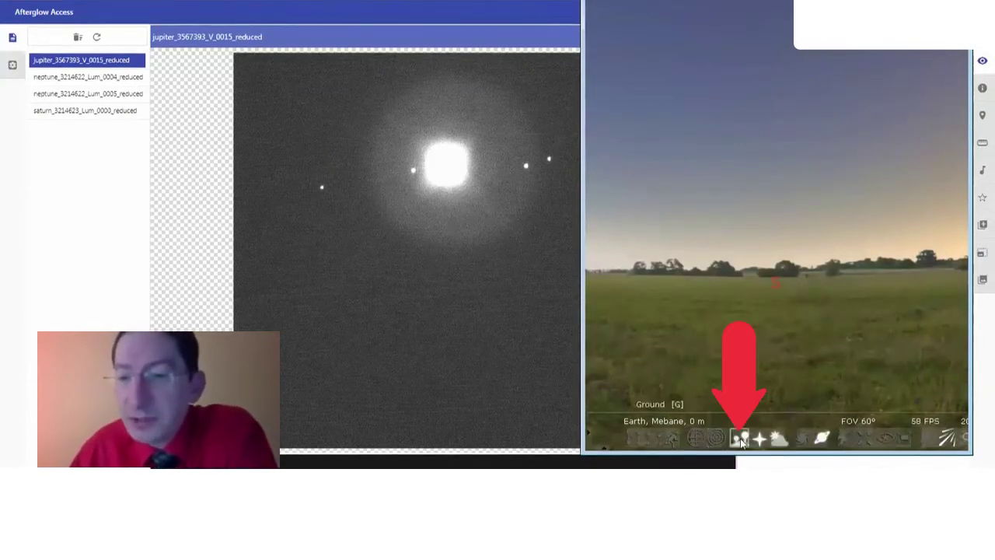
{"action": "left_click", "coordinate": [740, 440]}
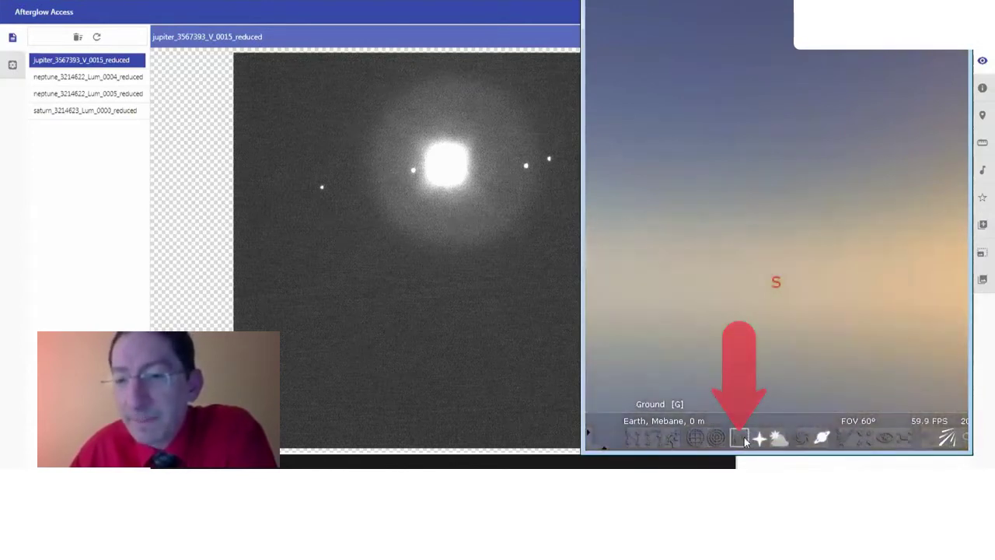
{"action": "left_click", "coordinate": [776, 438]}
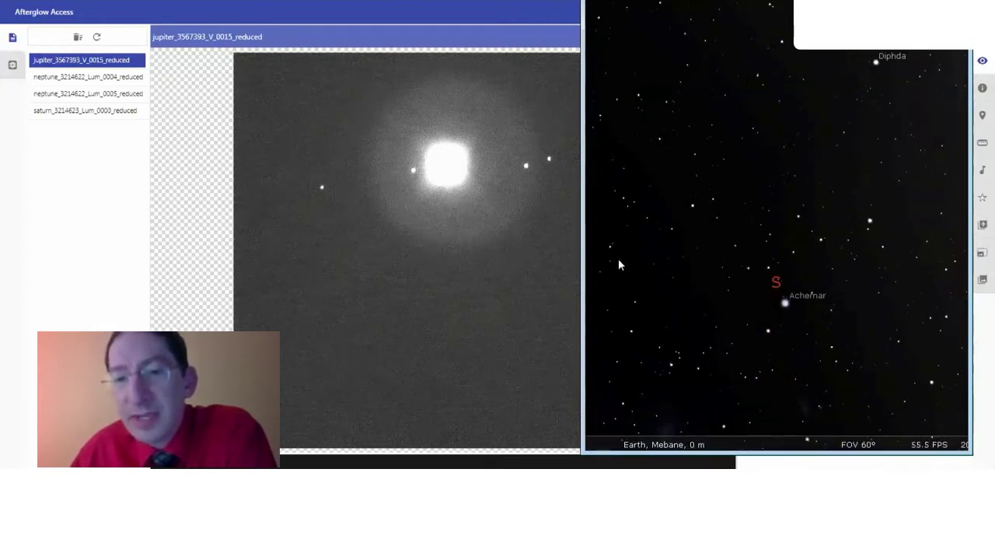
Step: Search for Jupiter and zoom in to a field of view of about 0.208° around the planet and its moons
{"action": "mouse_move", "coordinate": [614, 264]}
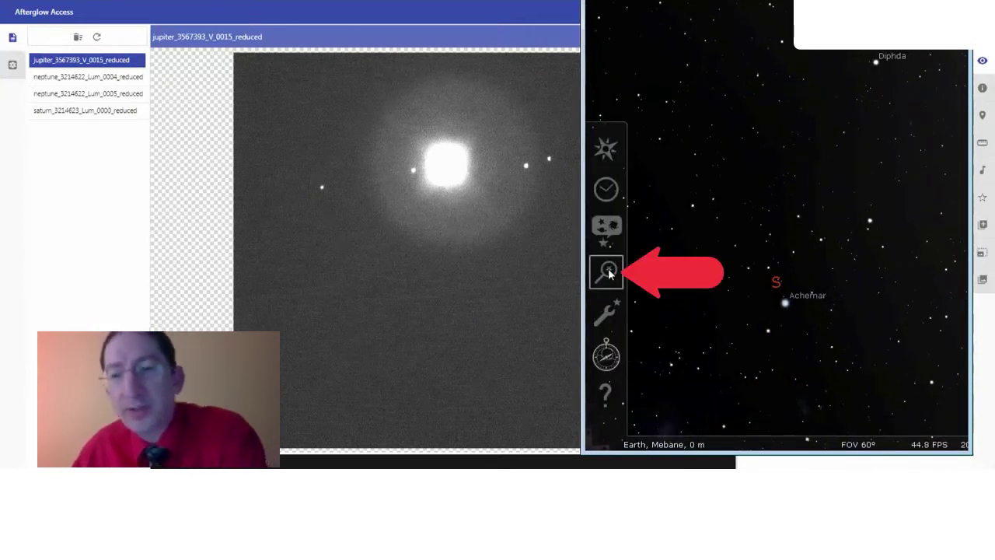
{"action": "left_click", "coordinate": [607, 270]}
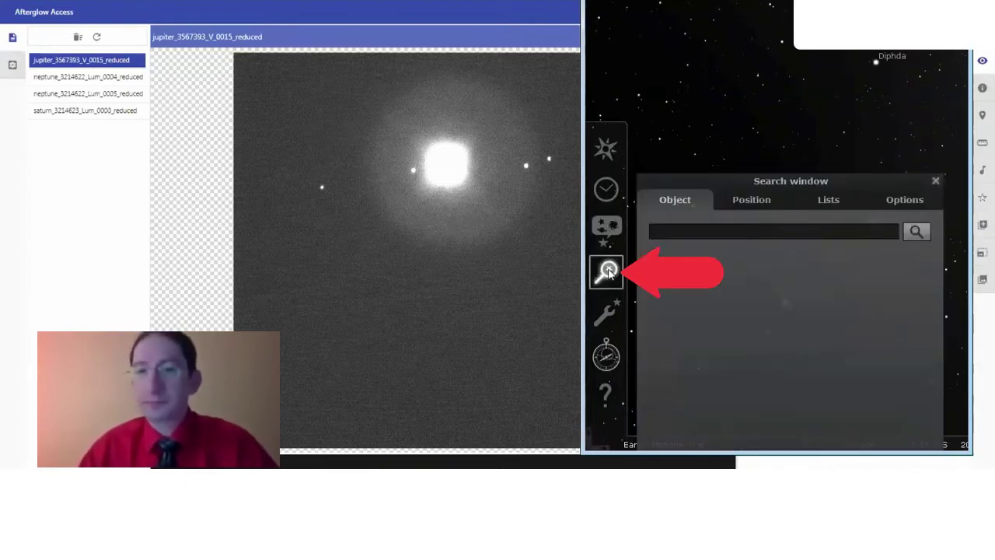
{"action": "type", "text": "jupiter"}
{"action": "key", "text": "Return"}
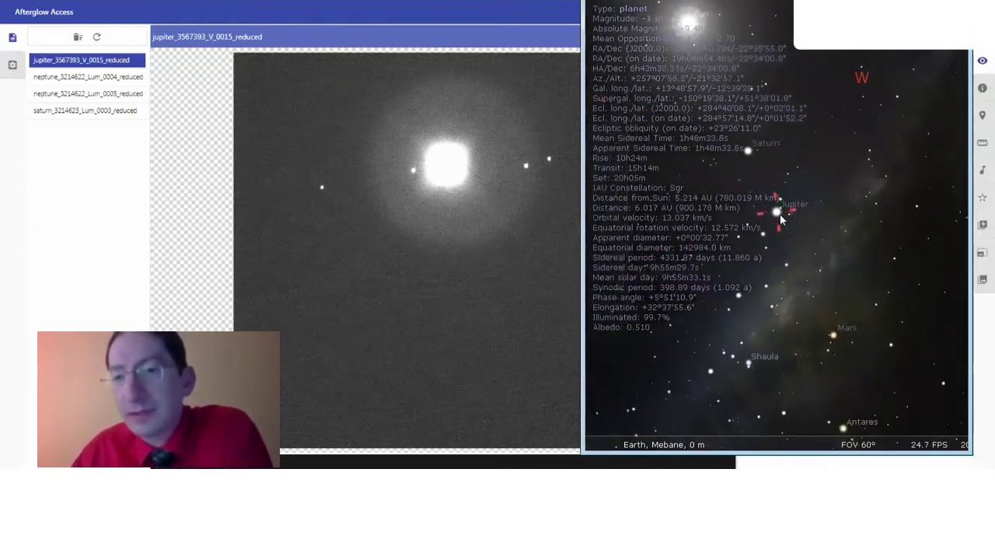
{"action": "scroll", "coordinate": [778, 216], "scroll_direction": "up", "scroll_amount": 10}
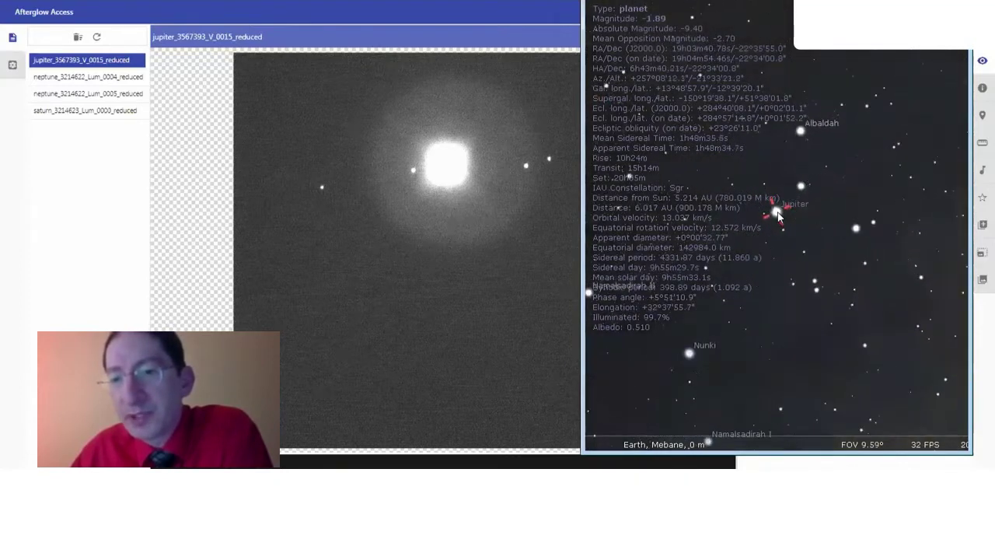
{"action": "scroll", "coordinate": [778, 216], "scroll_direction": "up", "scroll_amount": 5}
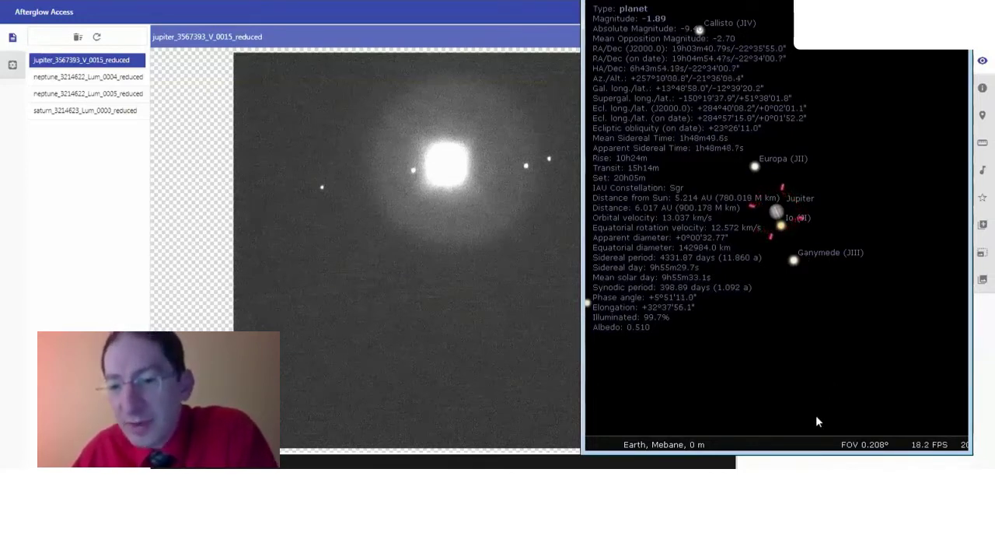
Step: Switch the view to the equatorial mount and narrow the field of view around Jupiter to about 0.149°
{"action": "mouse_move", "coordinate": [816, 436]}
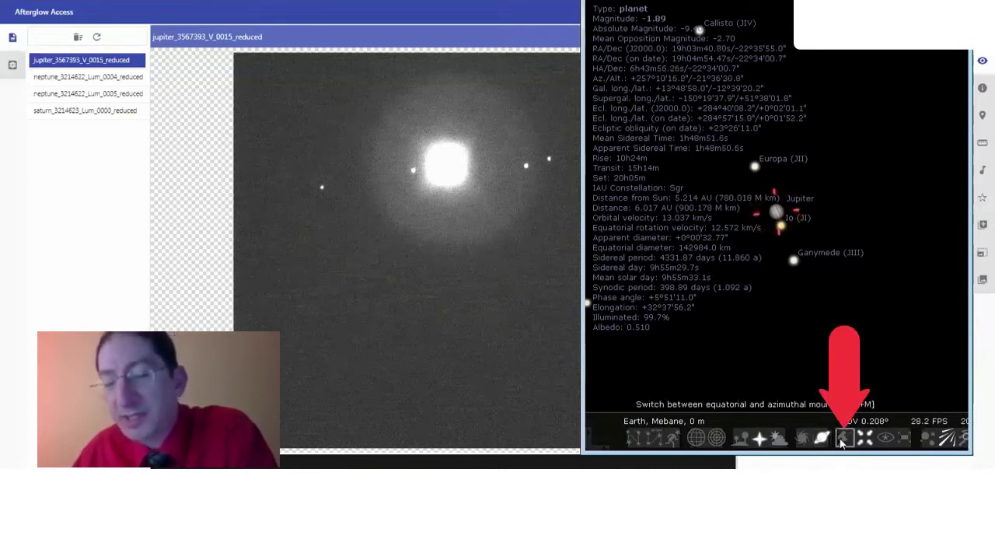
{"action": "left_click", "coordinate": [842, 440]}
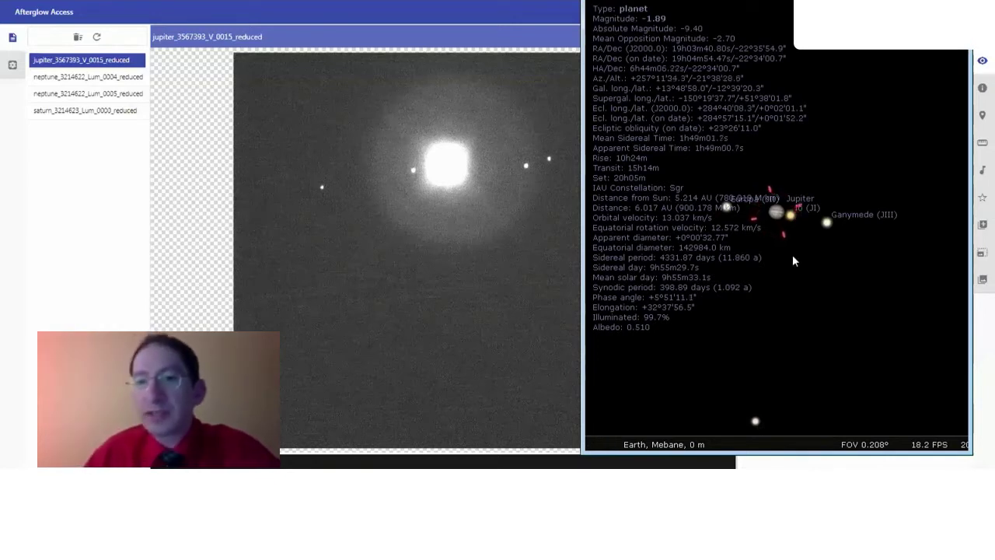
{"action": "scroll", "coordinate": [779, 222], "scroll_direction": "up", "scroll_amount": 2}
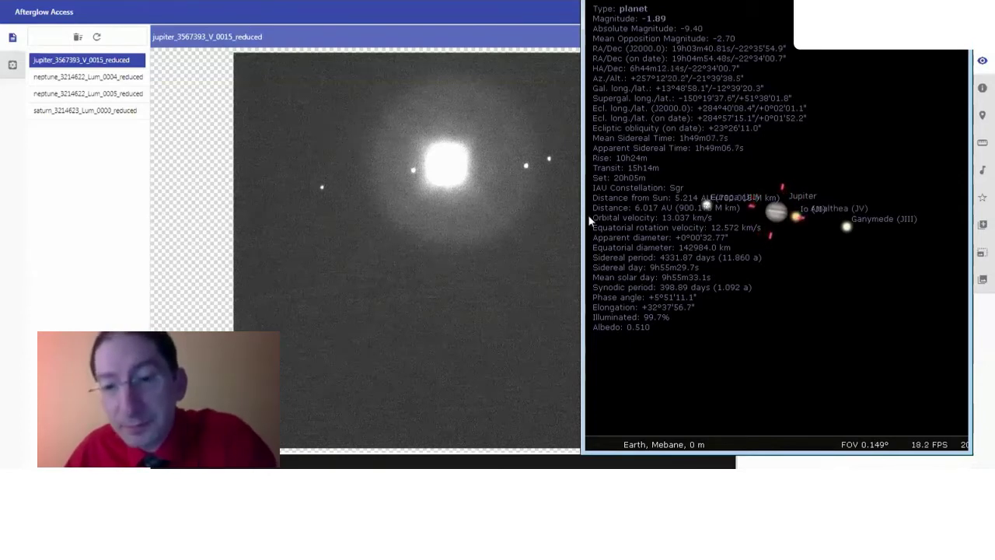
Step: Open the date and time settings in Stellarium, and look up the Jupiter image's start time in Afterglow Access's file info
{"action": "left_click", "coordinate": [605, 190]}
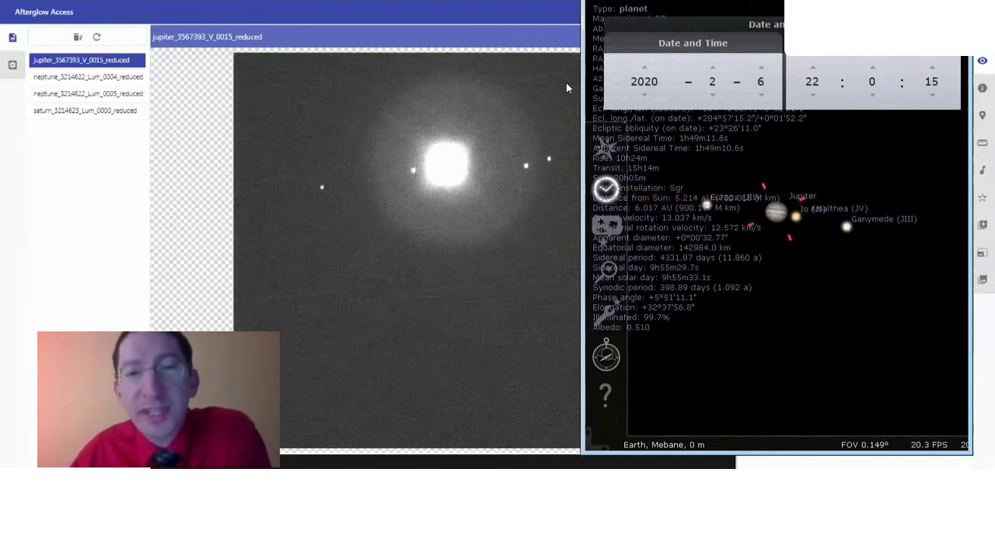
{"action": "left_click", "coordinate": [481, 3]}
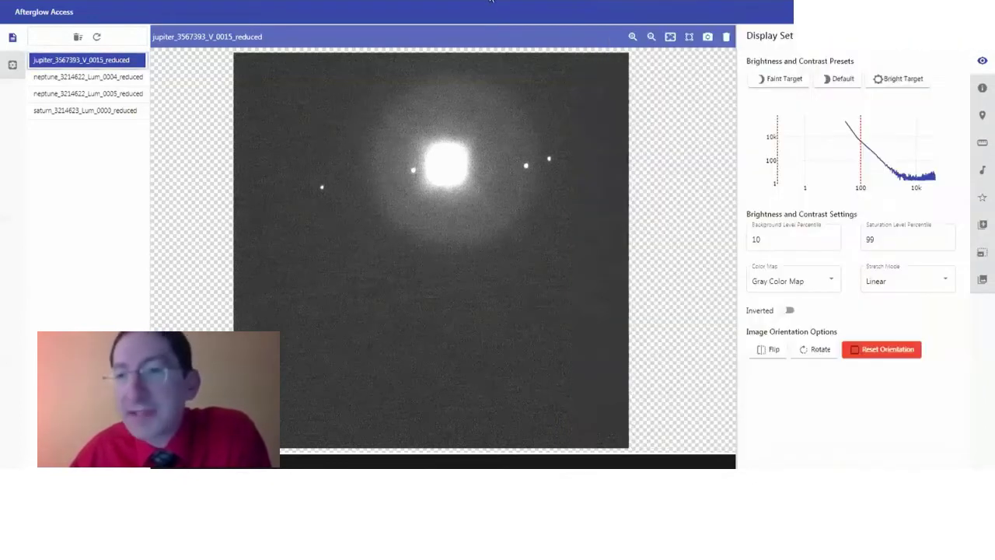
{"action": "left_click", "coordinate": [980, 88]}
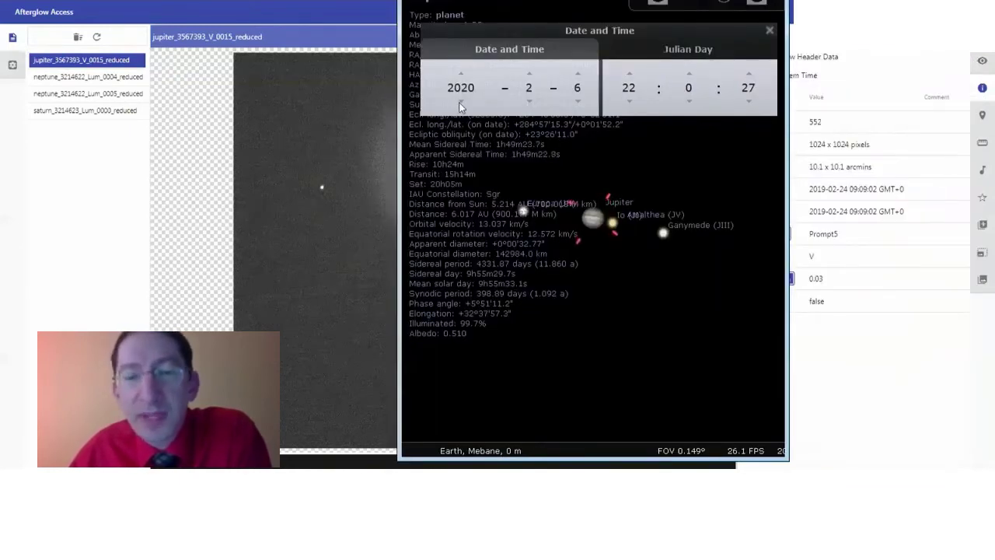
Step: Set the simulation date to 2019-2-24 and the time to 9 hours 9 minutes in Stellarium
{"action": "left_click", "coordinate": [460, 101]}
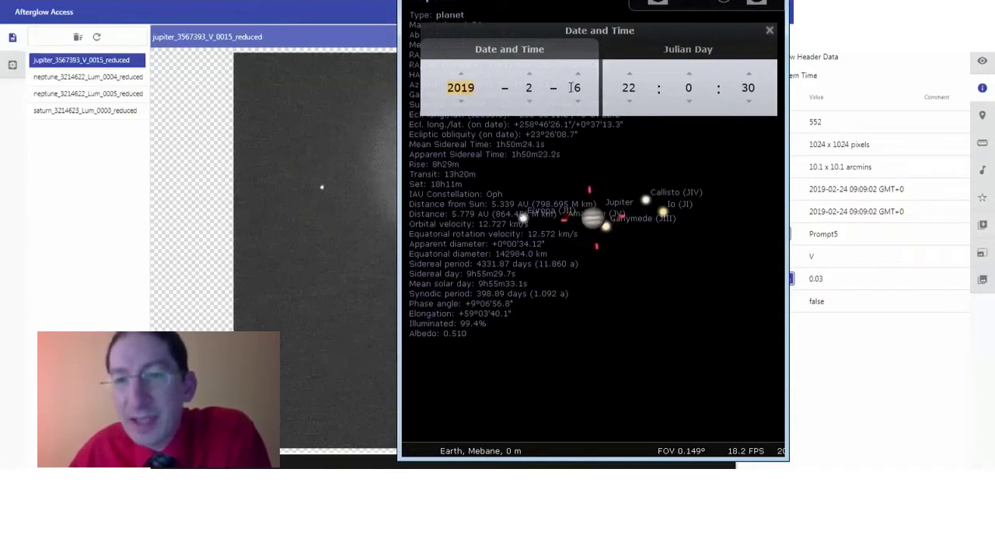
{"action": "double_click", "coordinate": [580, 87]}
{"action": "type", "text": "24"}
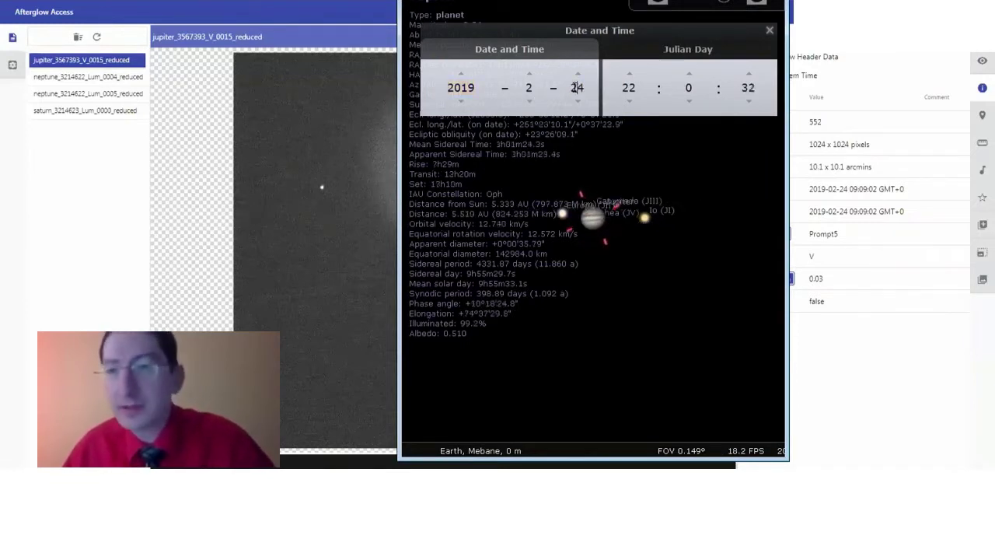
{"action": "double_click", "coordinate": [637, 87]}
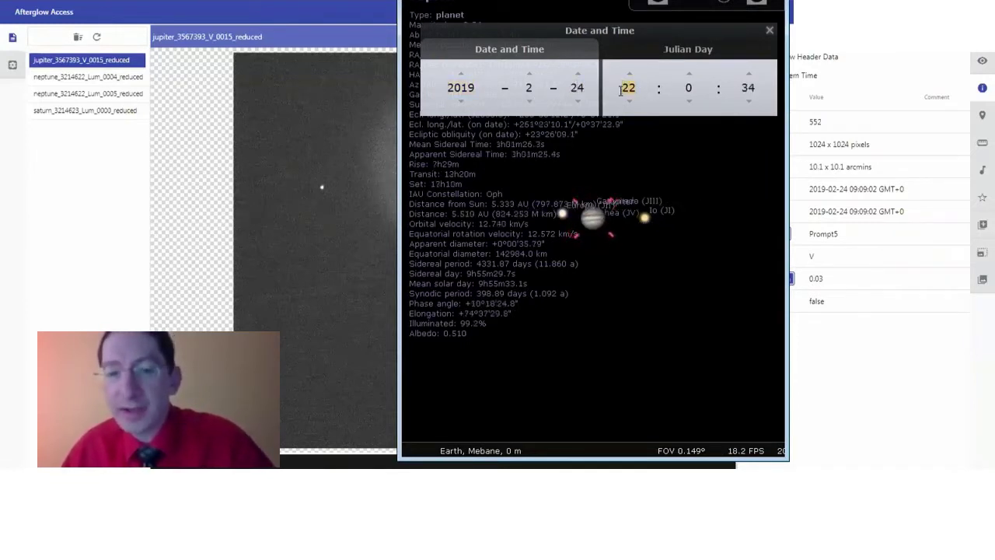
{"action": "type", "text": "9"}
{"action": "double_click", "coordinate": [687, 88]}
{"action": "type", "text": "9"}
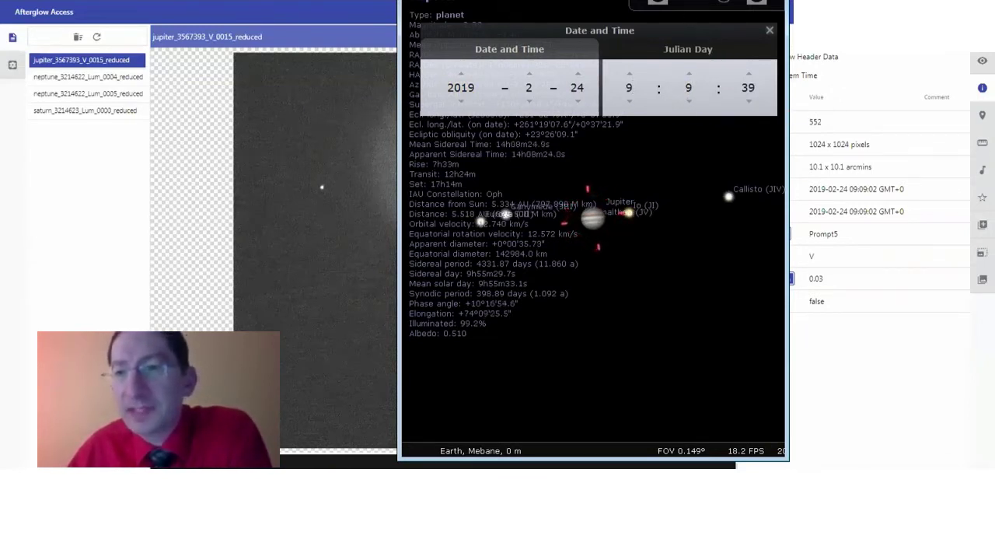
Step: Move the Stellarium window beside the Jupiter image, deselect Jupiter to clear its information text, and shift the sky view slightly
{"action": "left_click_drag", "start_coordinate": [678, 129], "coordinate": [870, 116]}
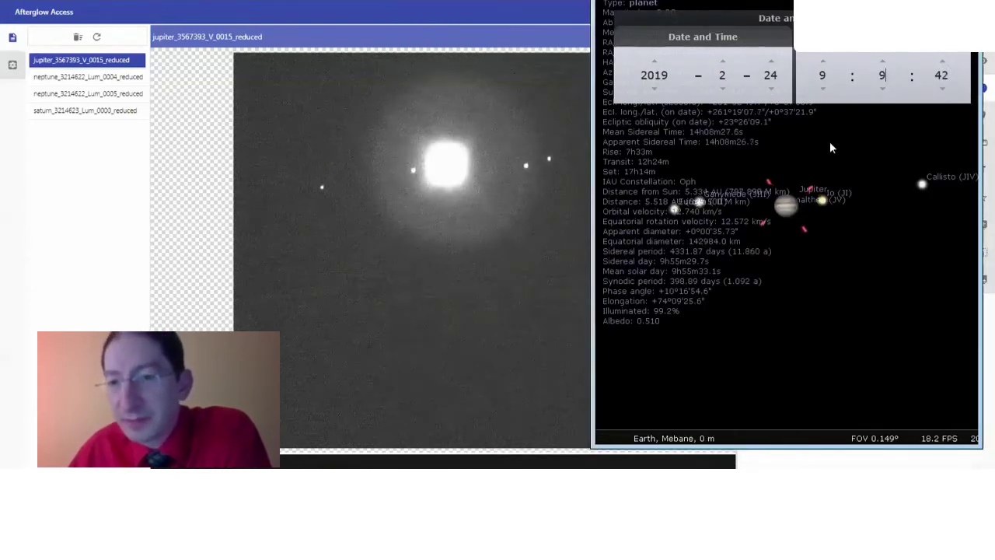
{"action": "right_click", "coordinate": [794, 184]}
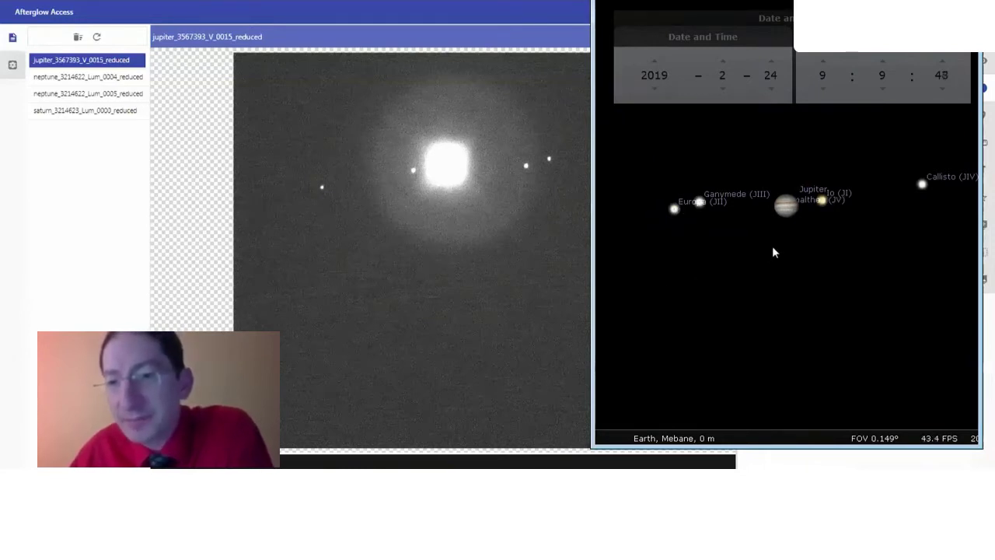
{"action": "left_click_drag", "start_coordinate": [774, 252], "coordinate": [761, 254]}
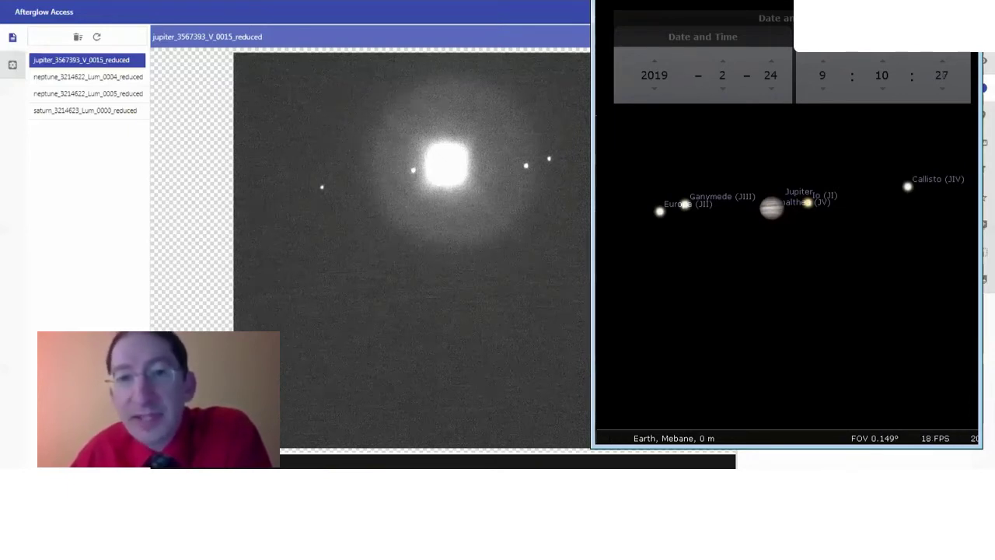
Step: Switch to Afterglow Access and rotate the Jupiter image by 180° in its display settings
{"action": "key", "text": "alt+Tab"}
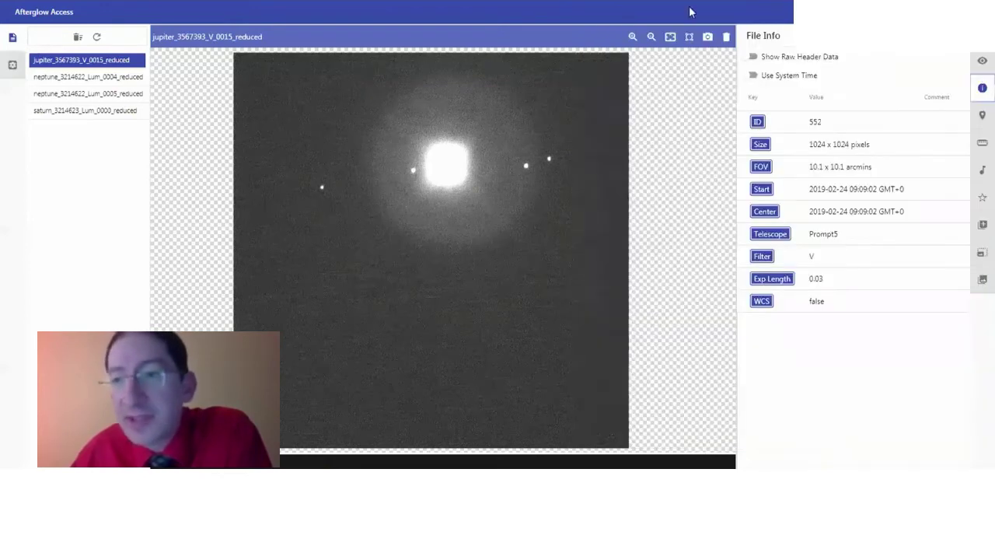
{"action": "left_click", "coordinate": [980, 65]}
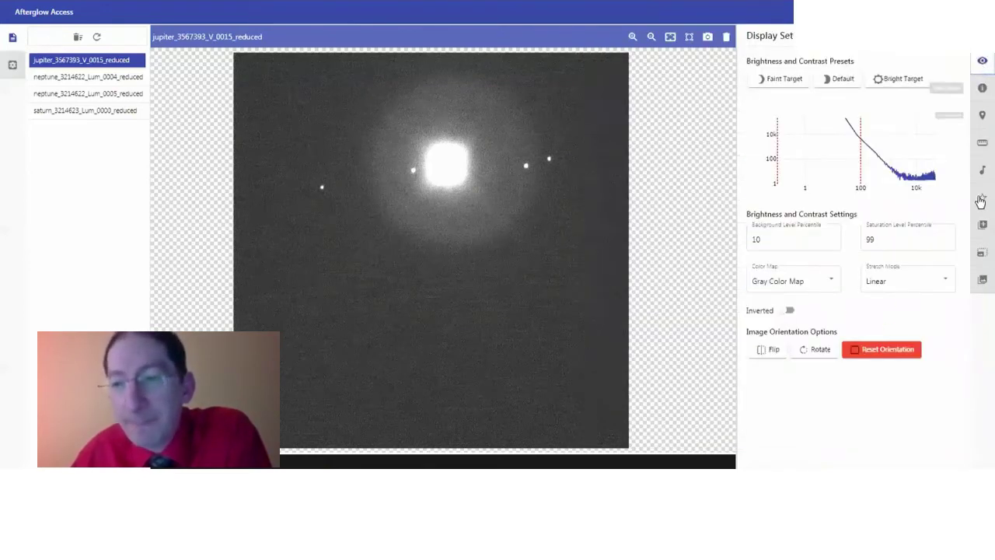
{"action": "left_click", "coordinate": [818, 355]}
{"action": "left_click", "coordinate": [817, 356]}
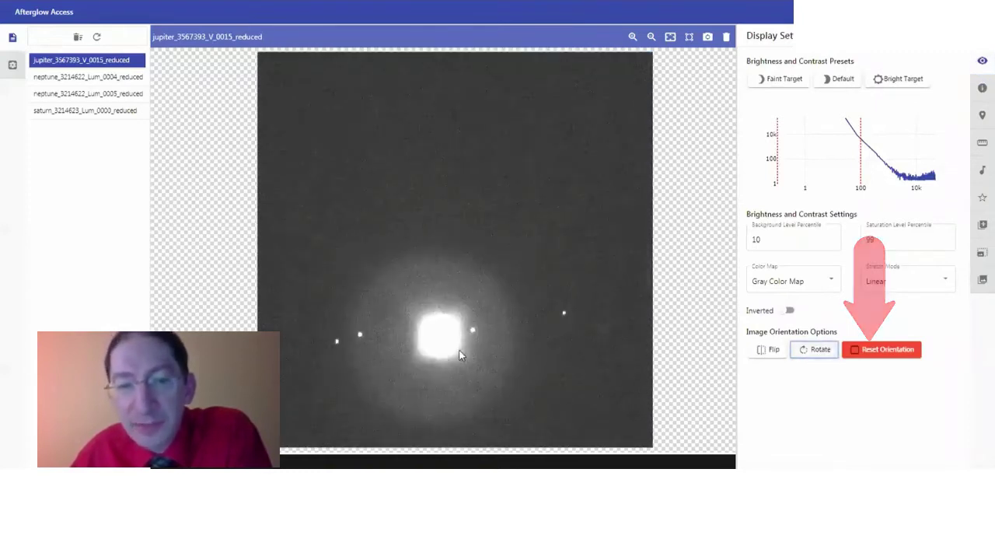
Step: Examine Jupiter and its four moons in the rotated image and compare their arrangement with the Stellarium view
{"action": "left_click_drag", "start_coordinate": [459, 355], "coordinate": [455, 257]}
{"action": "scroll", "coordinate": [456, 258], "scroll_direction": "up", "scroll_amount": 3}
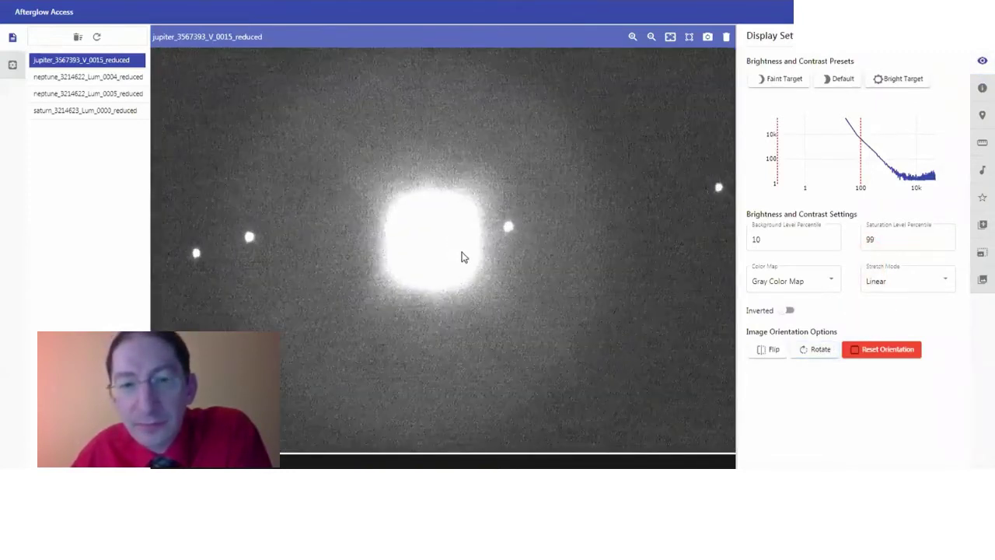
{"action": "scroll", "coordinate": [449, 257], "scroll_direction": "down", "scroll_amount": 1}
{"action": "left_click_drag", "start_coordinate": [446, 254], "coordinate": [355, 253]}
{"action": "scroll", "coordinate": [431, 258], "scroll_direction": "down", "scroll_amount": 2}
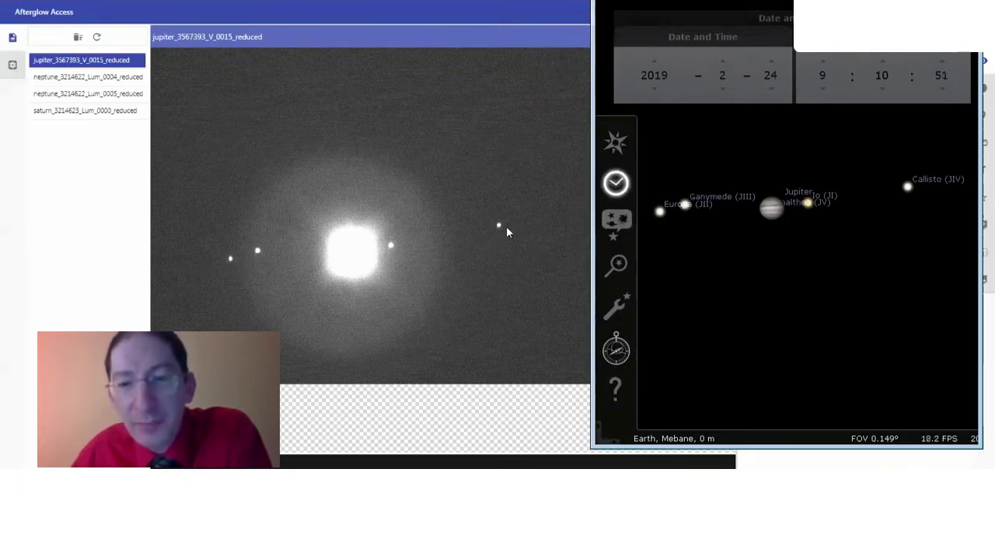
{"action": "left_click", "coordinate": [510, 419]}
{"action": "scroll", "coordinate": [440, 284], "scroll_direction": "up", "scroll_amount": 2}
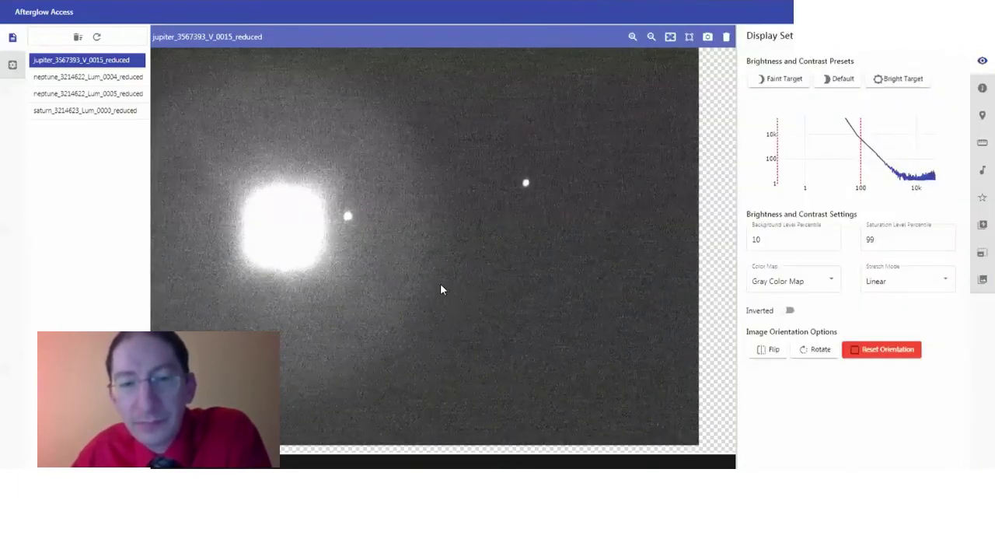
{"action": "left_click_drag", "start_coordinate": [440, 288], "coordinate": [581, 296]}
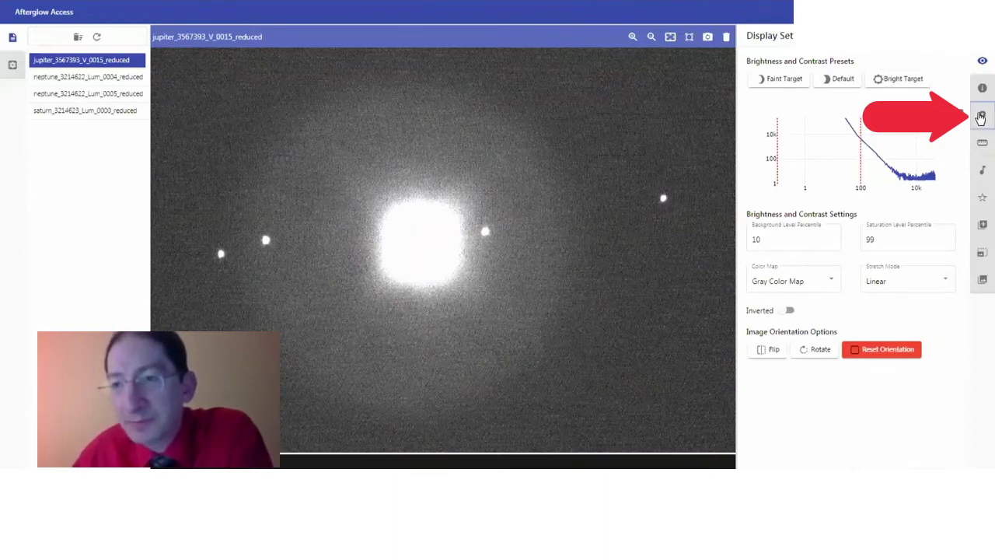
Step: Open the custom markers tool for the Jupiter image and turn on Centroid clicks
{"action": "left_click", "coordinate": [980, 117]}
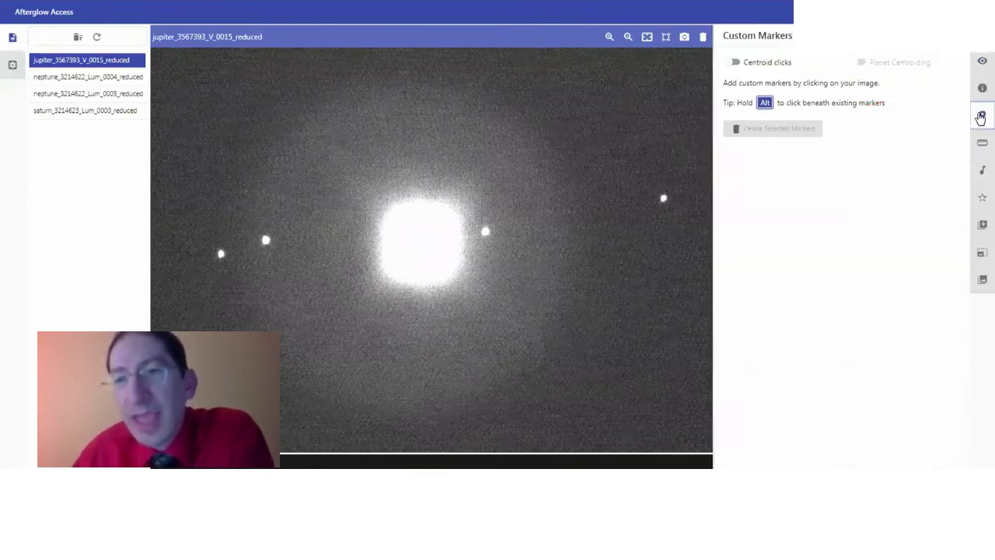
{"action": "left_click", "coordinate": [732, 62]}
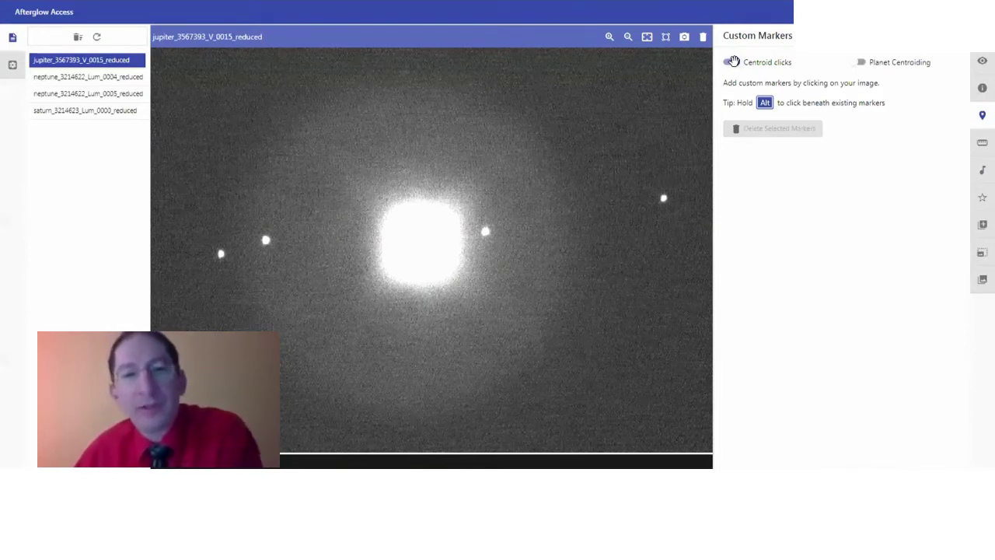
Step: Turn on Centroid clicks and place a marker on each of the four moons around Jupiter
{"action": "left_click", "coordinate": [733, 62]}
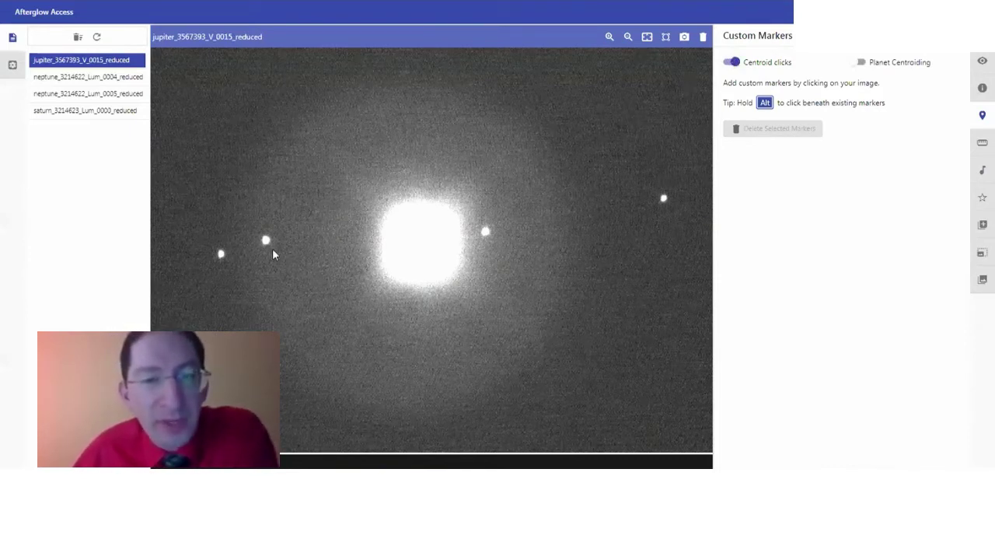
{"action": "left_click", "coordinate": [221, 255]}
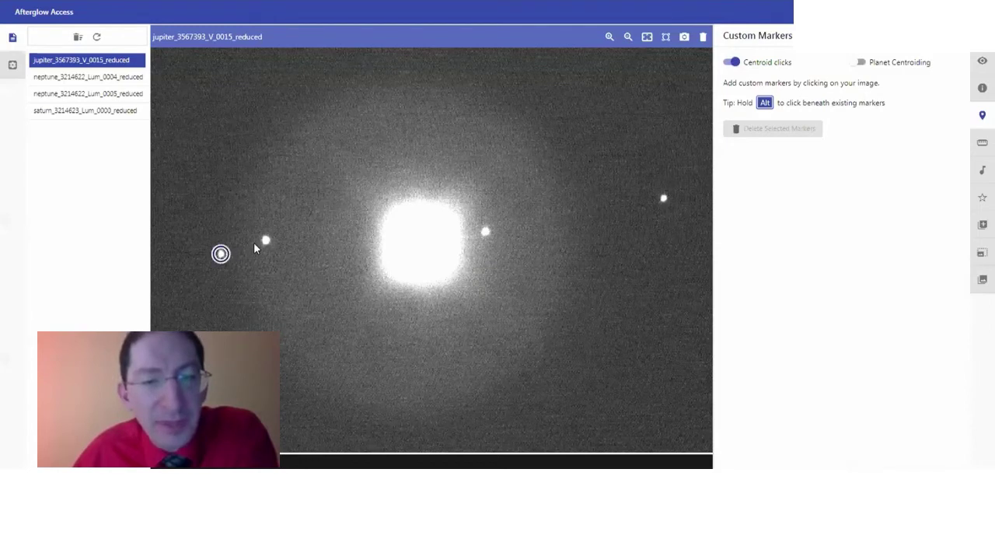
{"action": "left_click", "coordinate": [265, 242]}
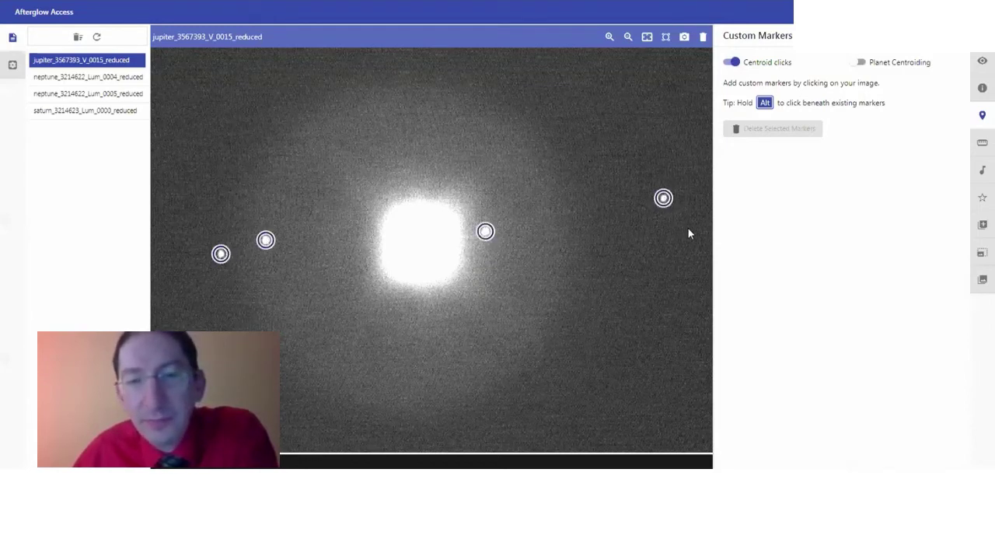
Step: Label the marker farthest left of Jupiter Europa and the neighbouring one closer to the planet Ganymede
{"action": "left_click", "coordinate": [221, 254]}
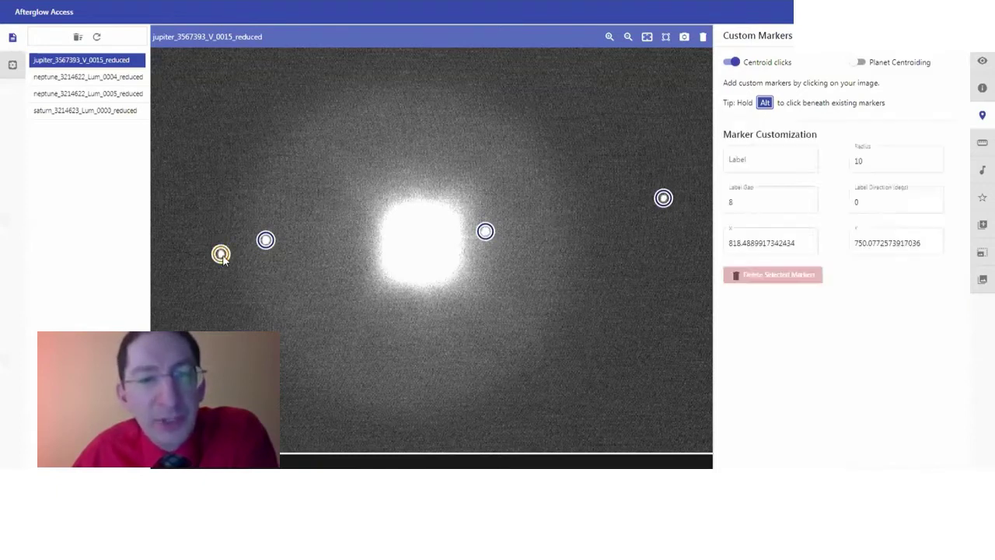
{"action": "left_click", "coordinate": [782, 160]}
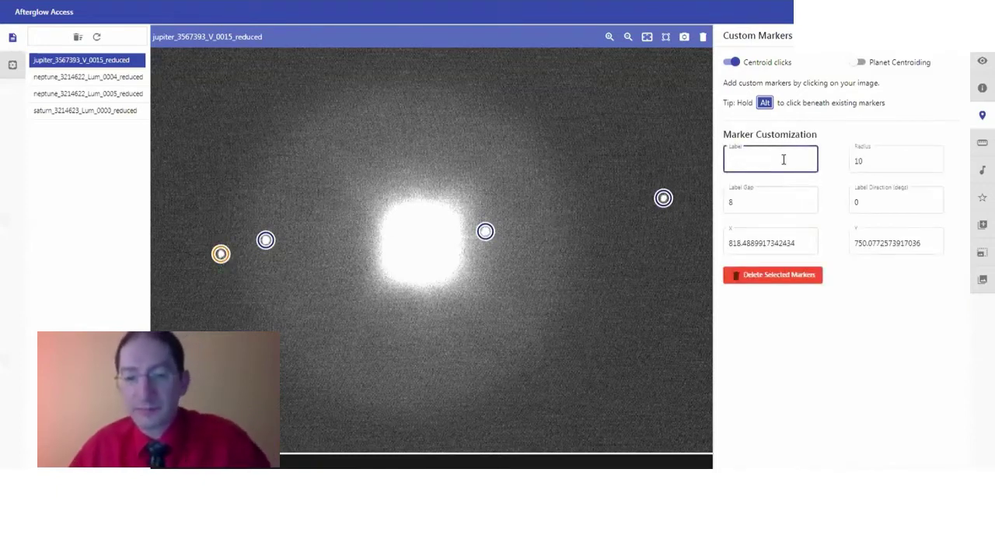
{"action": "type", "text": "Europa"}
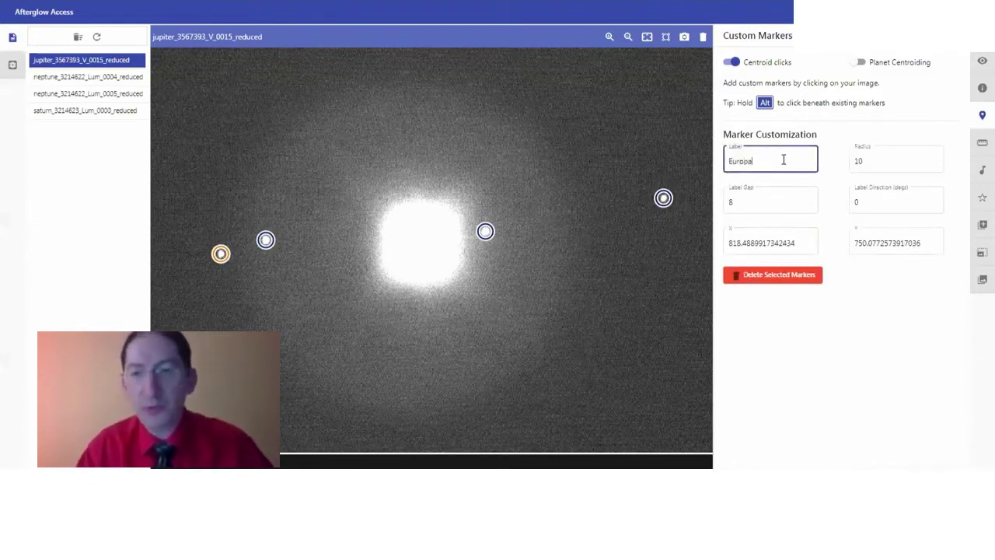
{"action": "left_click", "coordinate": [266, 239]}
{"action": "left_click", "coordinate": [746, 161]}
{"action": "type", "text": "Ga"}
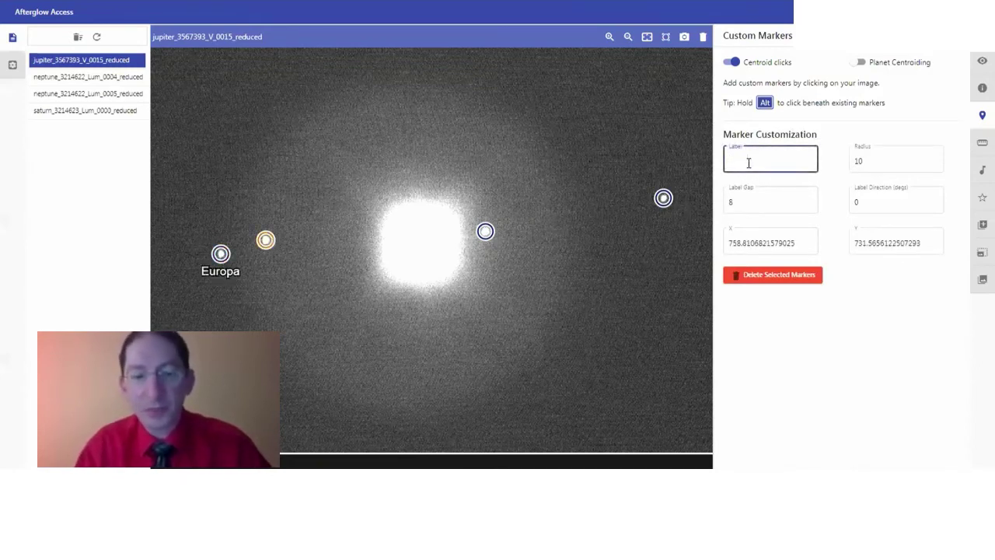
{"action": "type", "text": "nymede"}
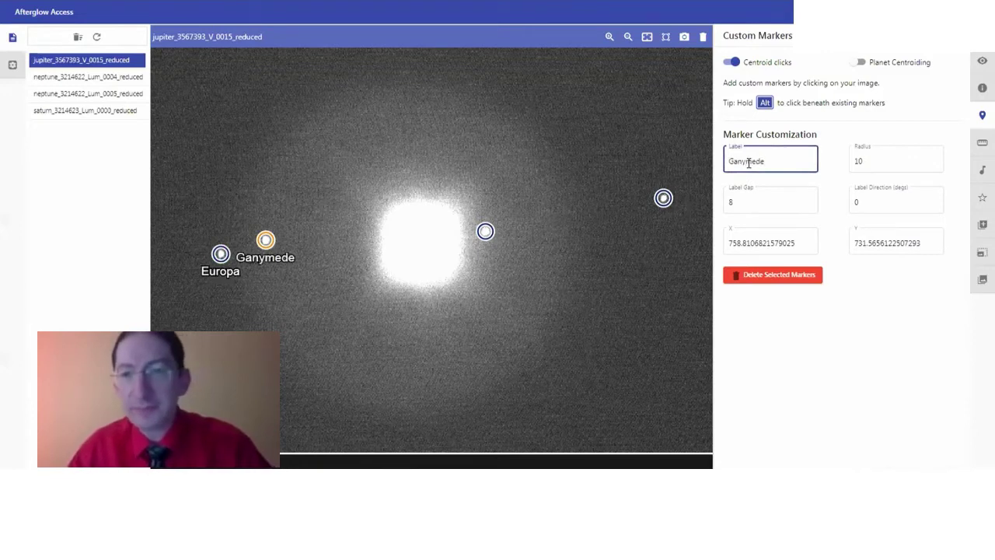
Step: Label the marker just right of Jupiter Io and the one farthest right Callisto
{"action": "left_click", "coordinate": [485, 233]}
{"action": "left_click", "coordinate": [759, 160]}
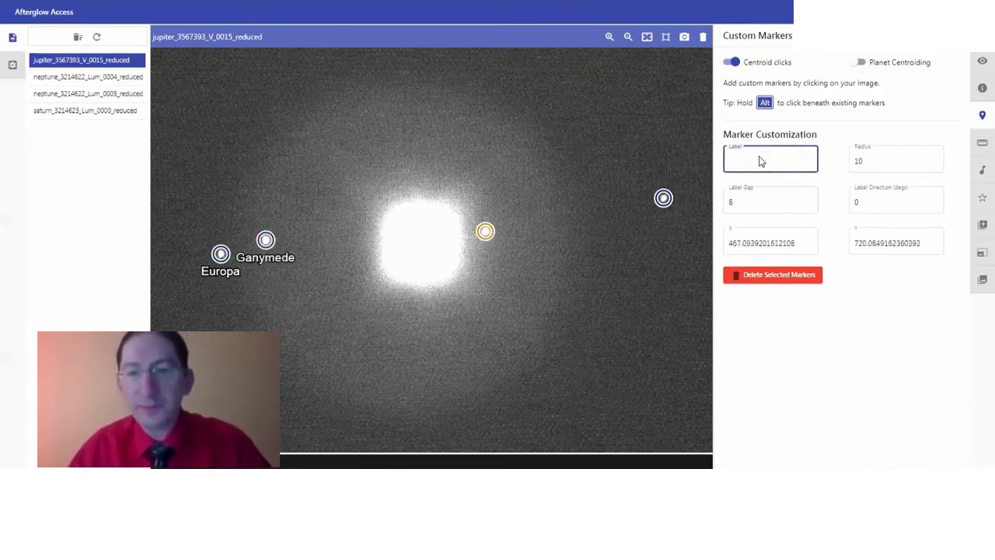
{"action": "type", "text": "Io"}
{"action": "left_click", "coordinate": [665, 199]}
{"action": "left_click", "coordinate": [754, 160]}
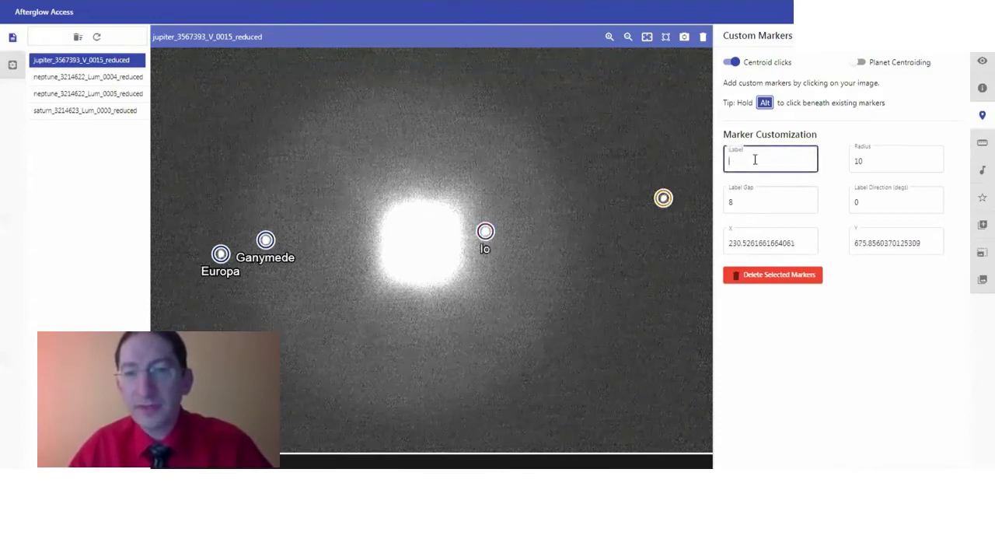
{"action": "type", "text": "Callisto"}
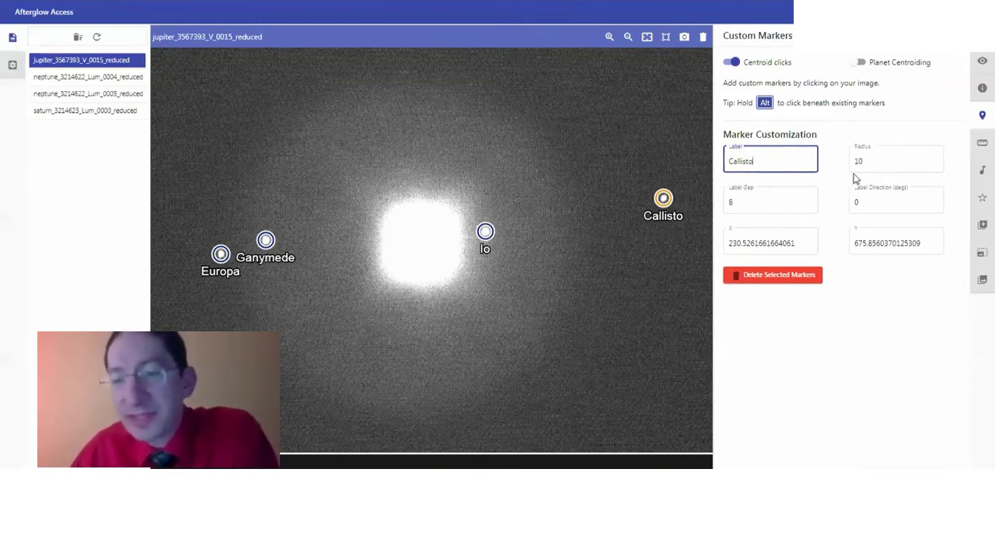
Step: Set the Callisto marker's radius to 17, label gap to 18 and label direction to 120 degrees, and deselect it
{"action": "left_click", "coordinate": [935, 158]}
{"action": "left_click", "coordinate": [935, 158]}
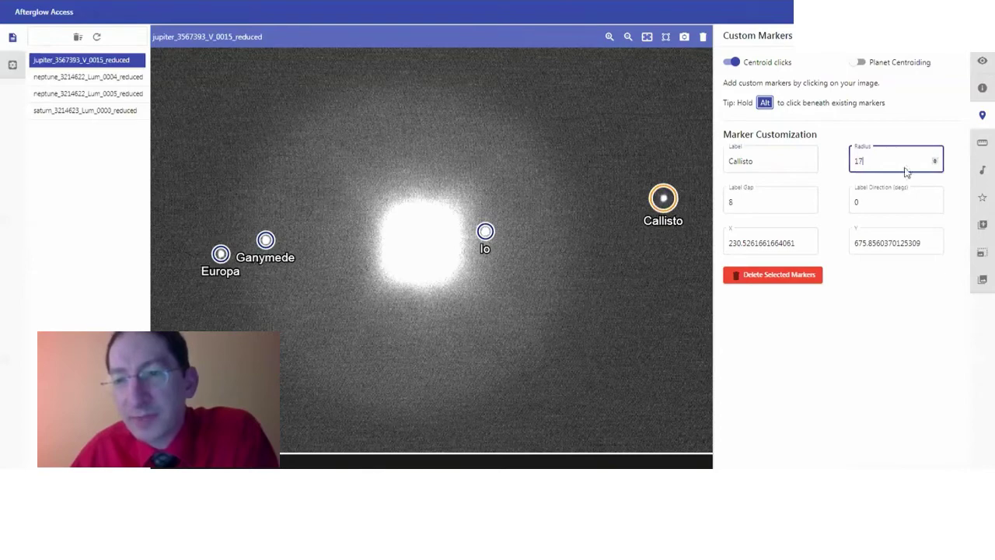
{"action": "left_click", "coordinate": [809, 200]}
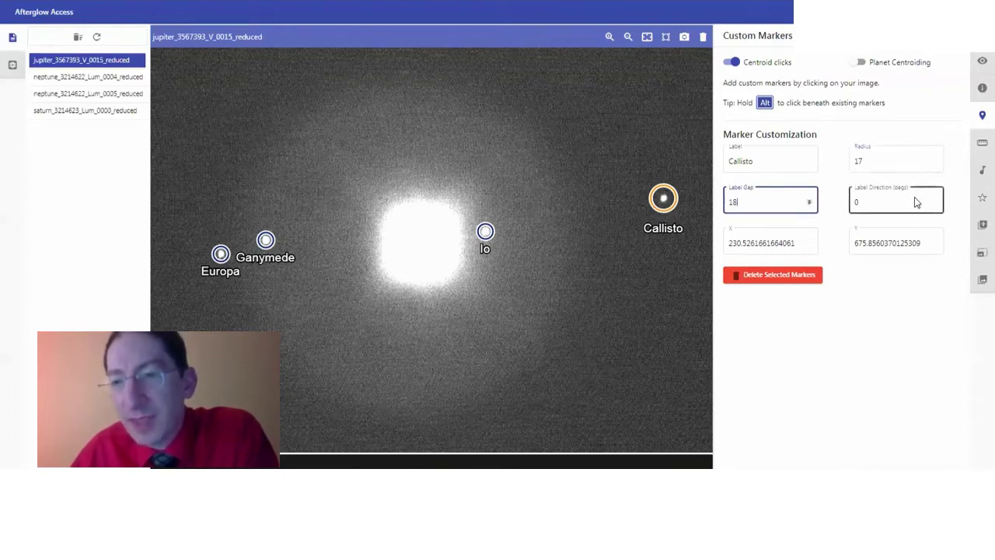
{"action": "left_click", "coordinate": [933, 202]}
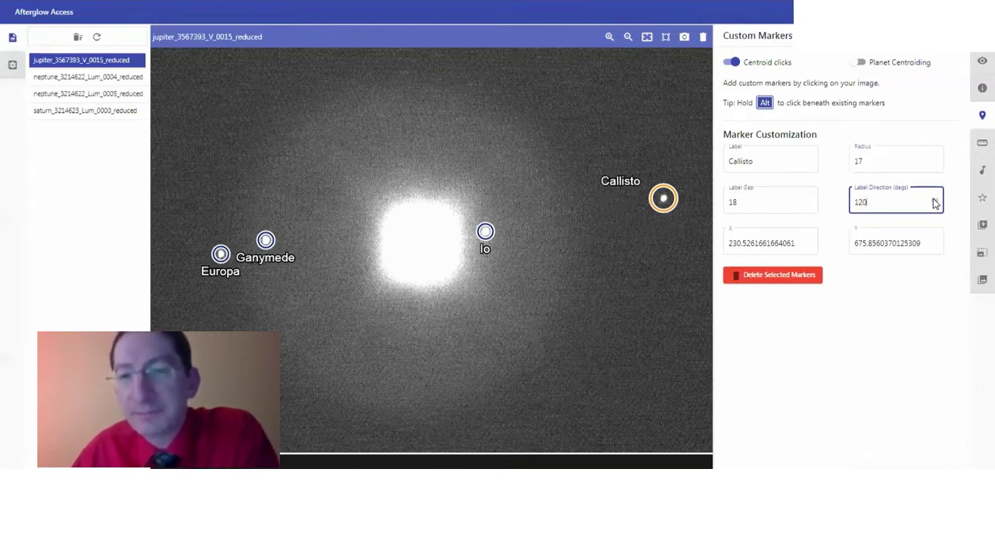
{"action": "left_click", "coordinate": [624, 132]}
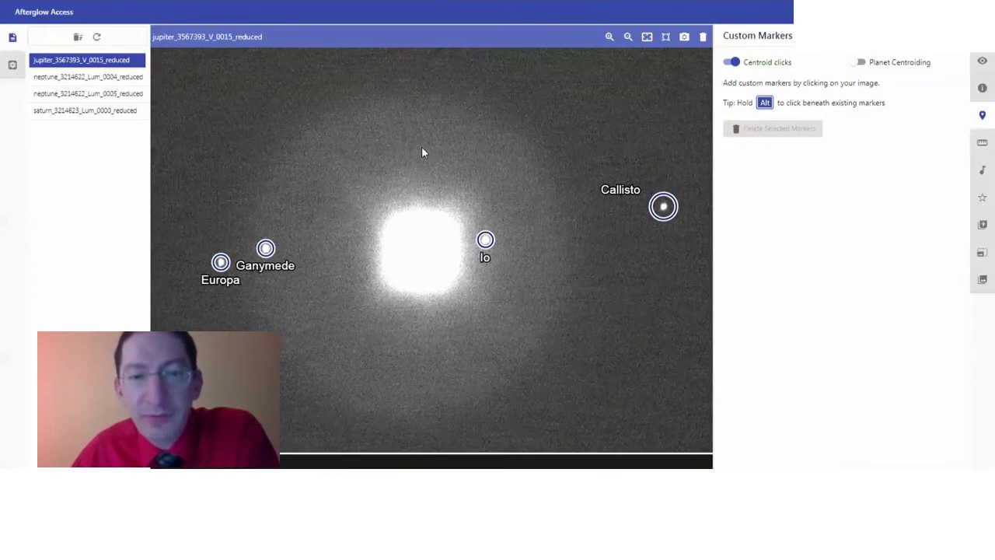
{"action": "scroll", "coordinate": [422, 146], "scroll_direction": "up", "scroll_amount": 1}
{"action": "scroll", "coordinate": [421, 152], "scroll_direction": "down", "scroll_amount": 1}
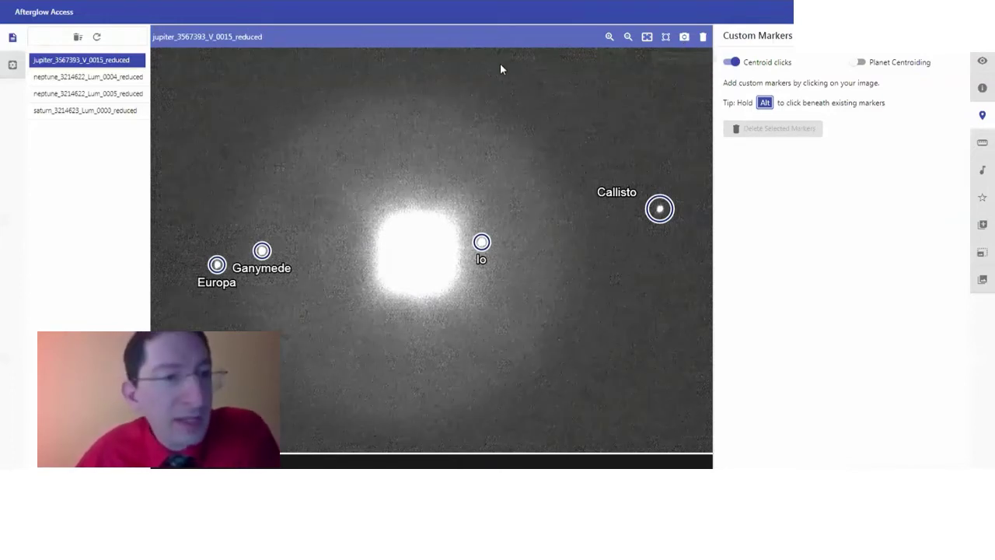
Step: Display the image saturn_3214623_Lum_0000_reduced, then switch to Stellarium and find Saturn
{"action": "left_click", "coordinate": [124, 111]}
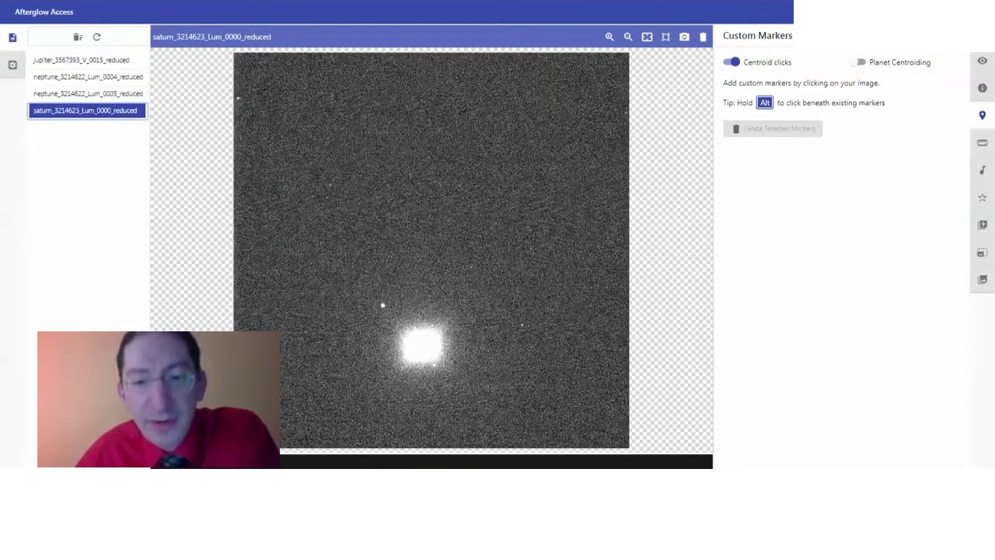
{"action": "key", "text": "alt+Tab"}
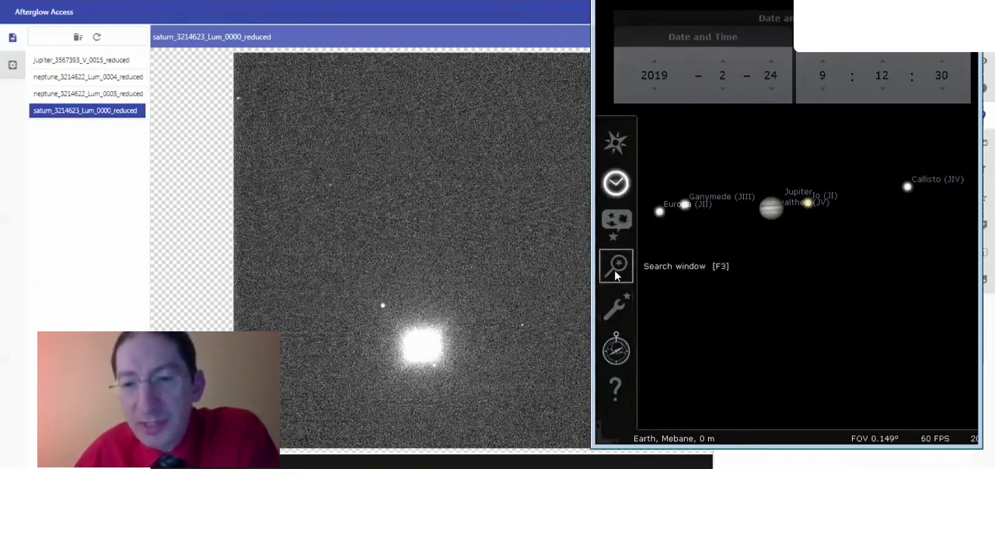
{"action": "left_click", "coordinate": [615, 264]}
{"action": "type", "text": "satu"}
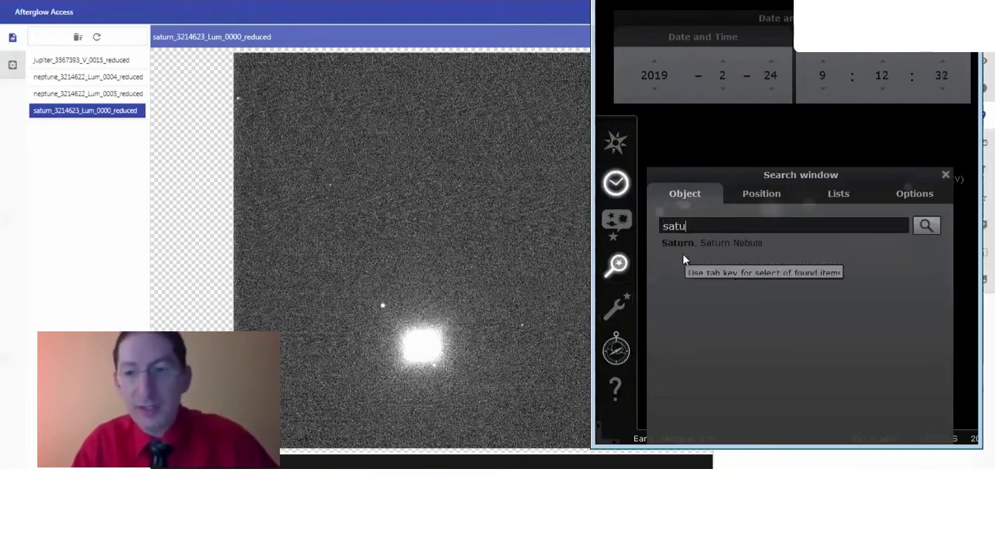
{"action": "key", "text": "Return"}
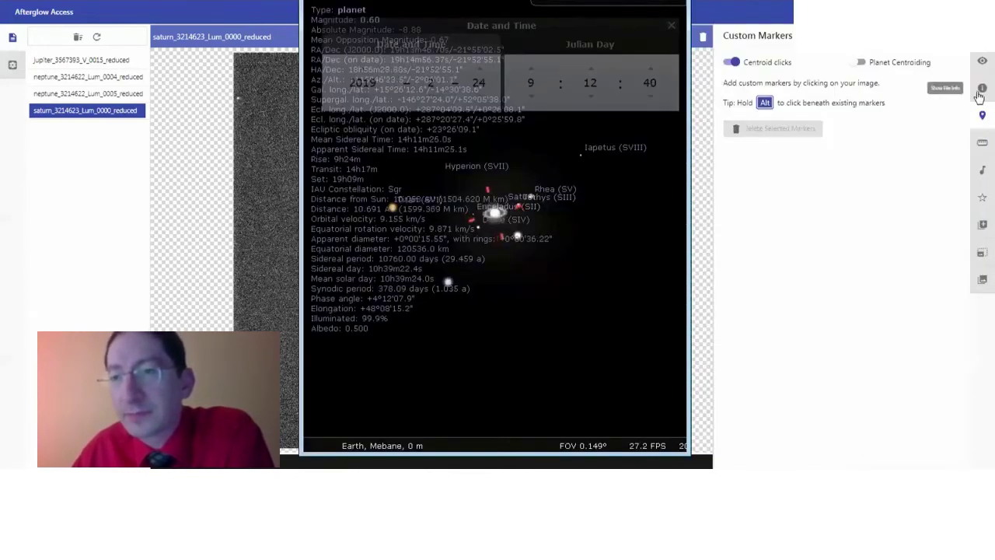
Step: Show the Saturn image's file info in Afterglow and set Stellarium's date and time to 2018-10-01, 3:31
{"action": "left_click", "coordinate": [980, 90]}
{"action": "key", "text": "alt+Tab"}
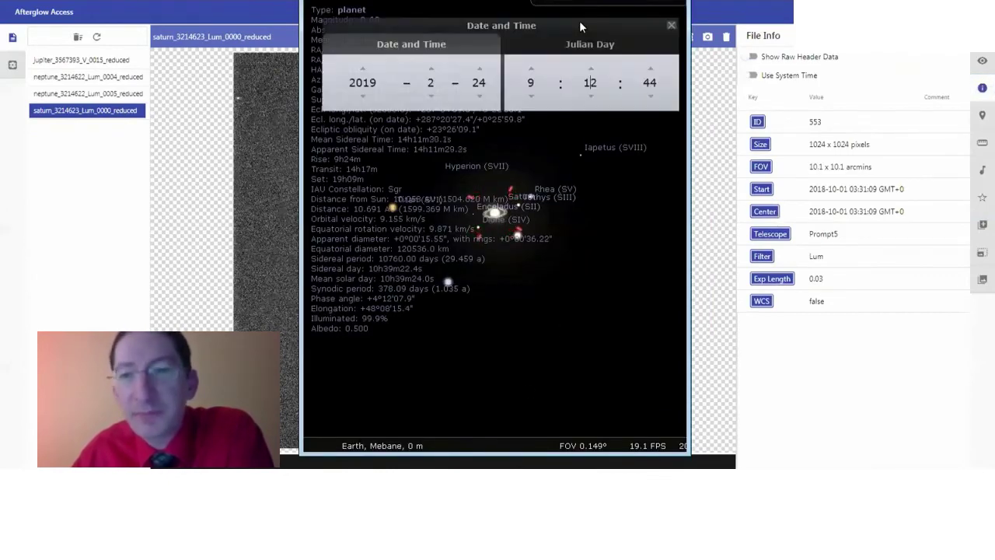
{"action": "left_click", "coordinate": [362, 96]}
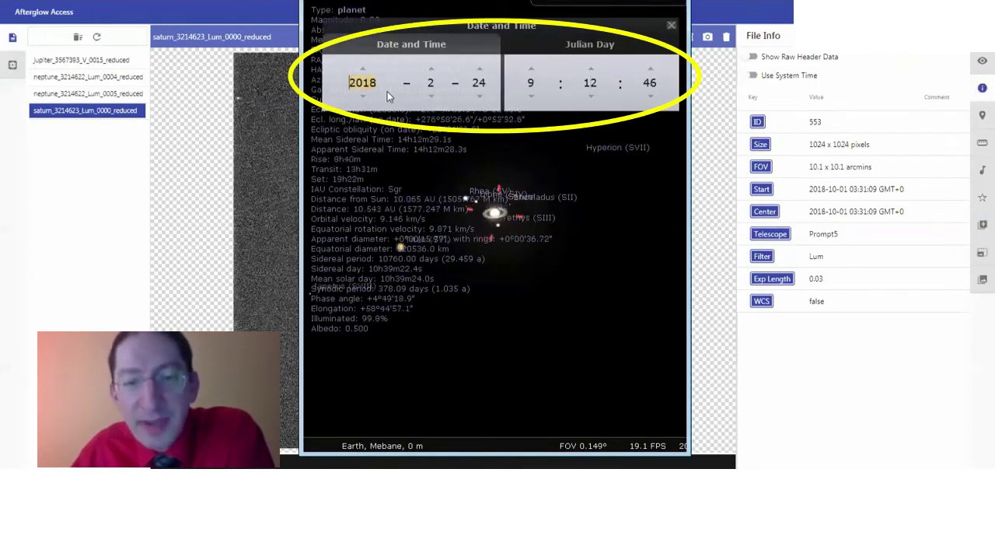
{"action": "left_click", "coordinate": [429, 82]}
{"action": "type", "text": "10"}
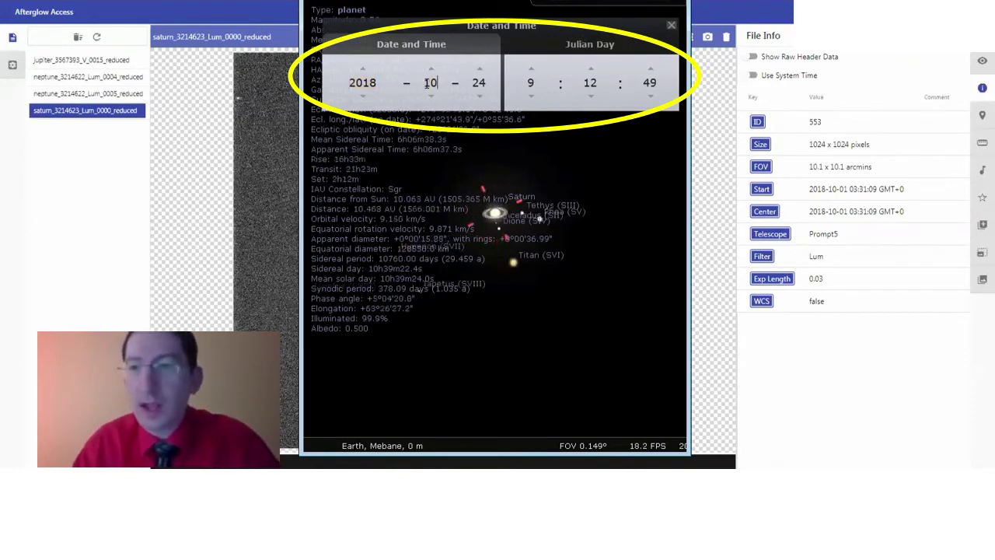
{"action": "left_click", "coordinate": [477, 82]}
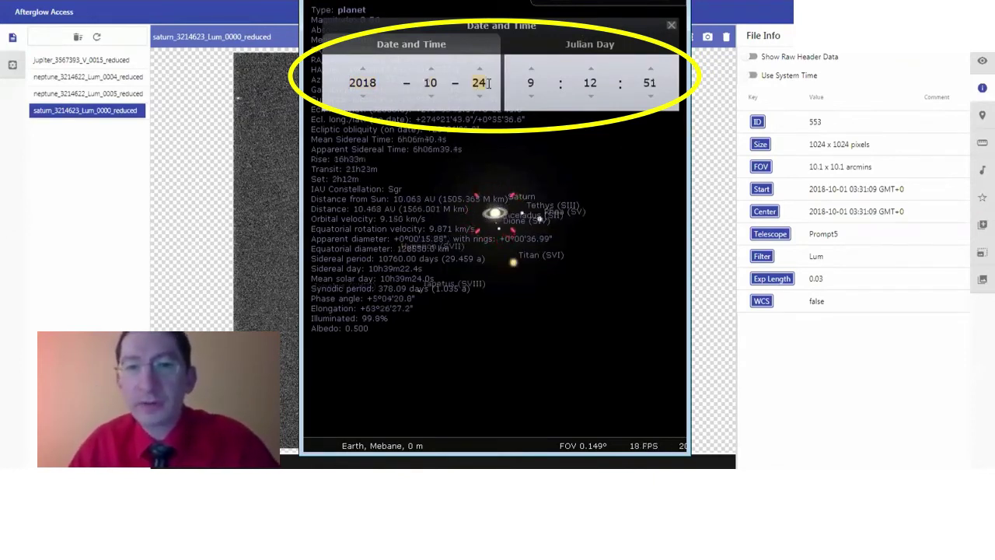
{"action": "type", "text": "1"}
{"action": "left_click", "coordinate": [530, 82]}
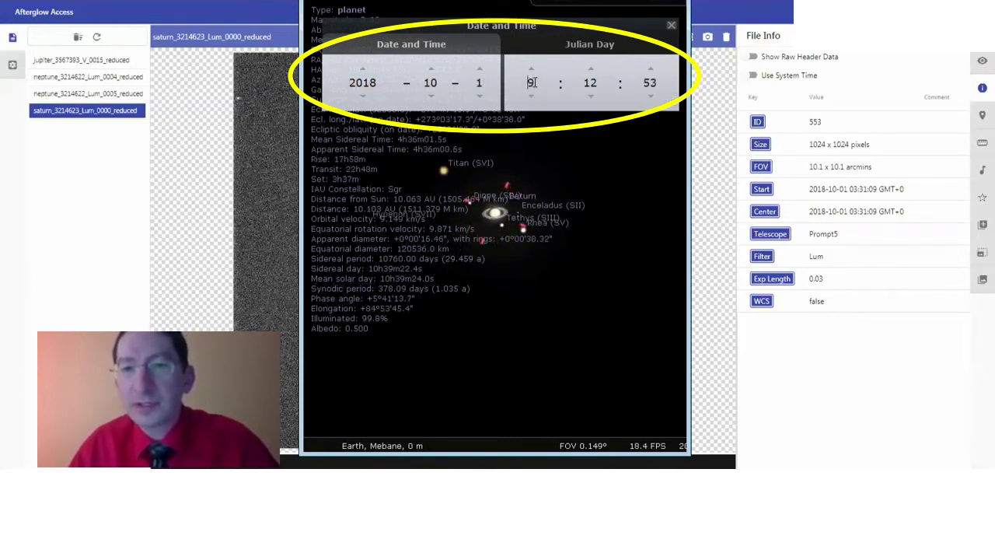
{"action": "type", "text": "3"}
{"action": "left_click", "coordinate": [598, 82]}
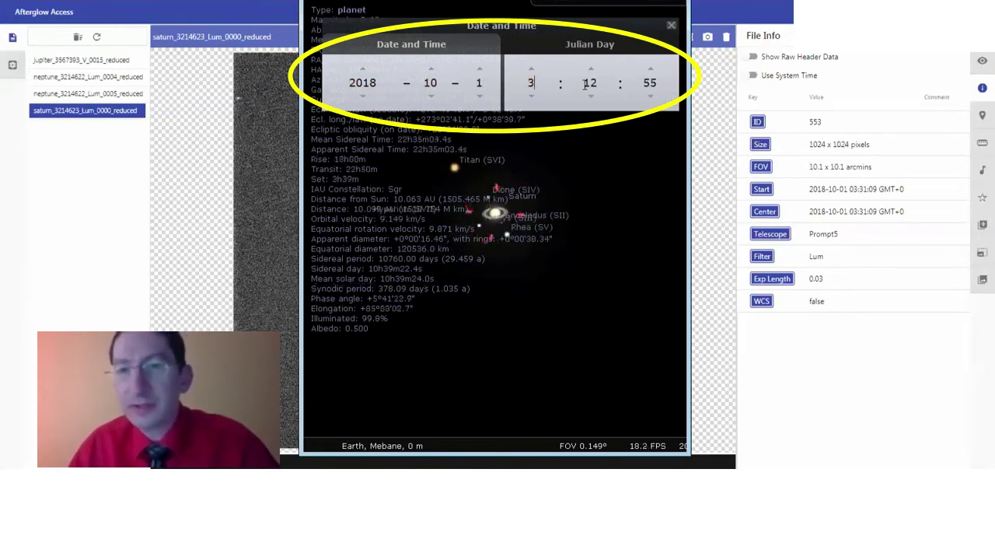
{"action": "type", "text": "31"}
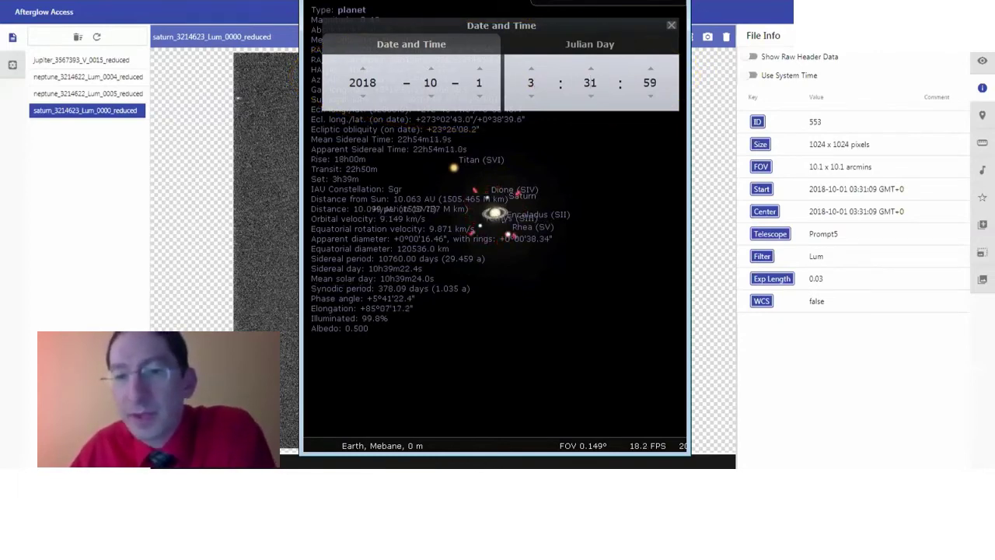
Step: Move the Stellarium window beside the Saturn image, enlarge Saturn and deselect it to clear its information text
{"action": "left_click_drag", "start_coordinate": [497, 2], "coordinate": [779, 2]}
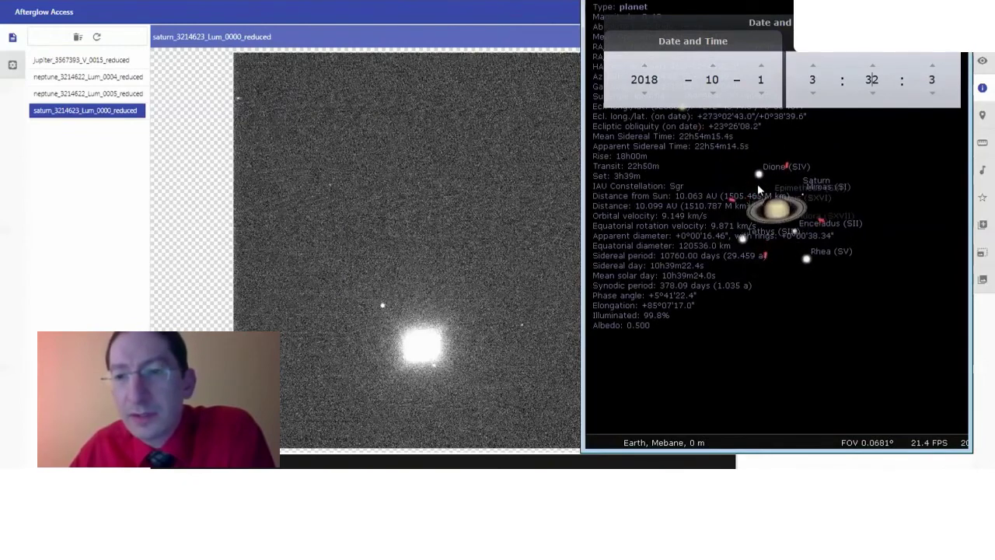
{"action": "right_click", "coordinate": [760, 189]}
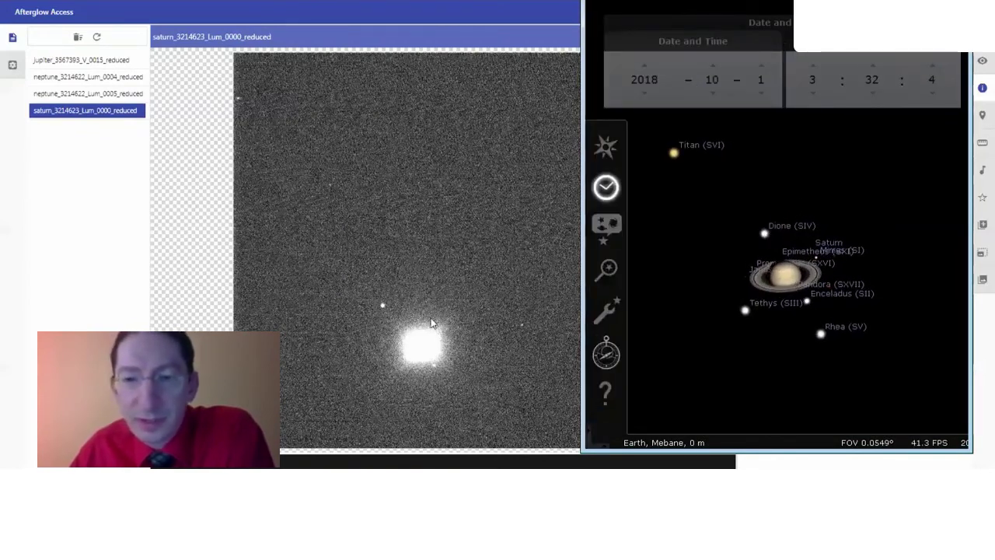
Step: Examine the bright points around Saturn in the Afterglow image and compare their arrangement with Saturn's moons in Stellarium
{"action": "left_click", "coordinate": [437, 304]}
{"action": "scroll", "coordinate": [439, 249], "scroll_direction": "up", "scroll_amount": 5}
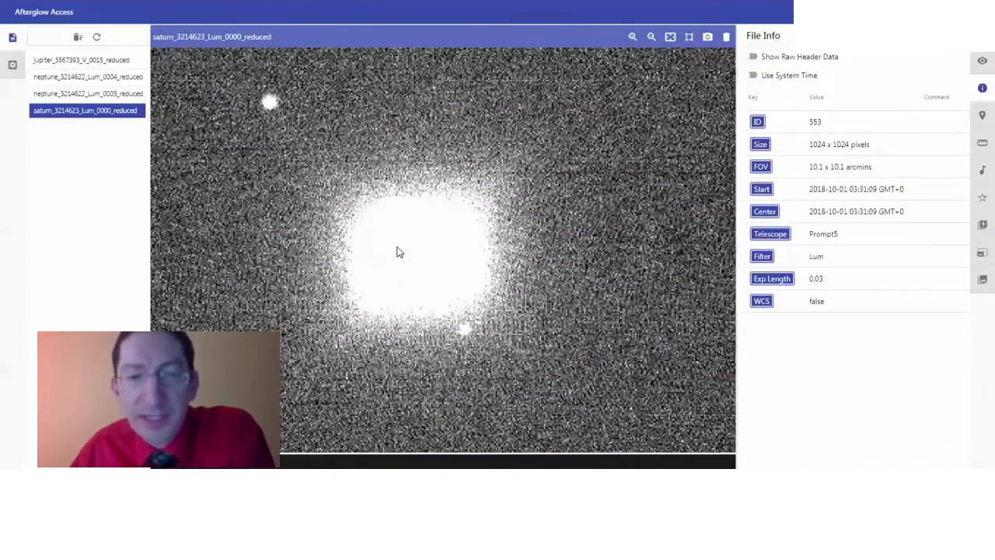
{"action": "left_click_drag", "start_coordinate": [398, 252], "coordinate": [377, 258]}
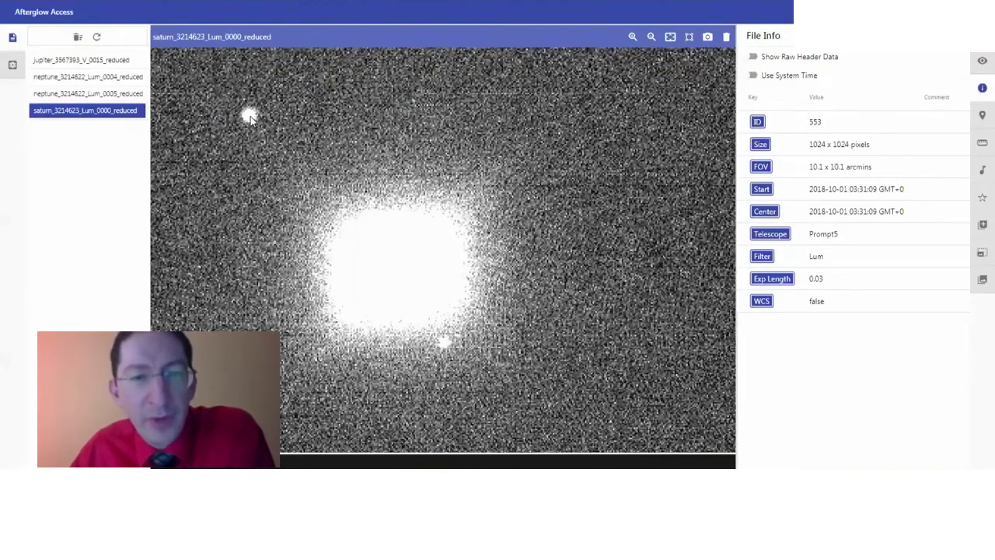
{"action": "left_click_drag", "start_coordinate": [472, 265], "coordinate": [405, 276]}
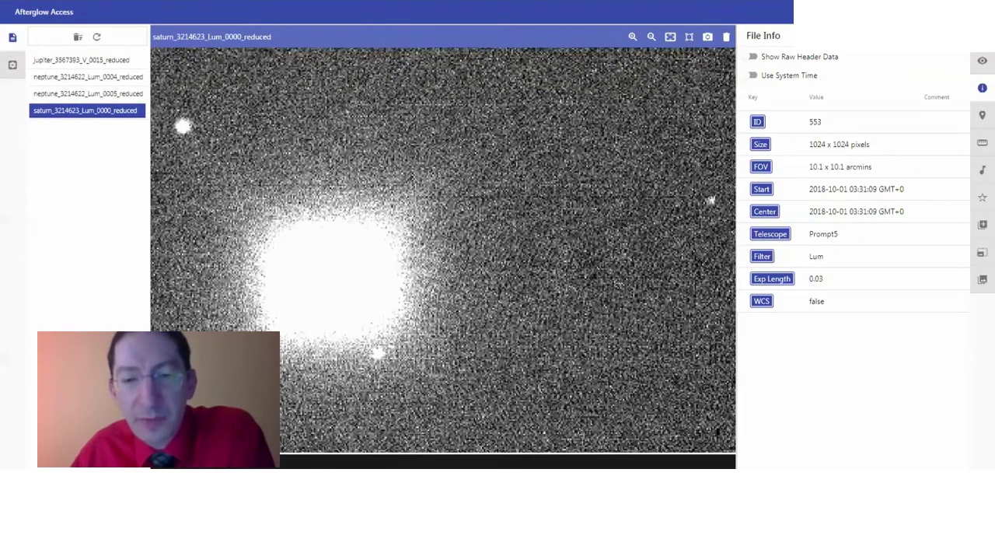
{"action": "key", "text": "alt+Tab"}
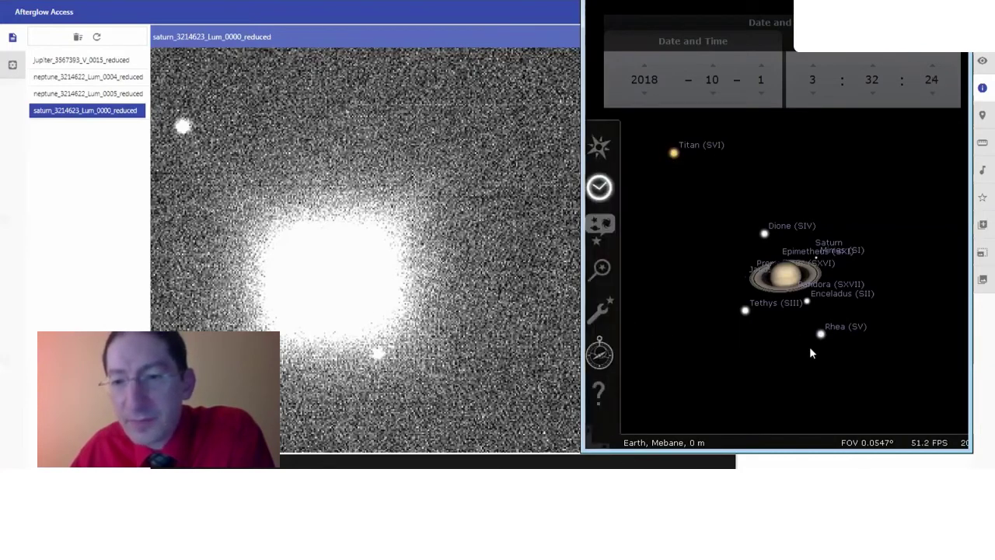
{"action": "left_click_drag", "start_coordinate": [908, 347], "coordinate": [851, 338]}
{"action": "left_click", "coordinate": [487, 155]}
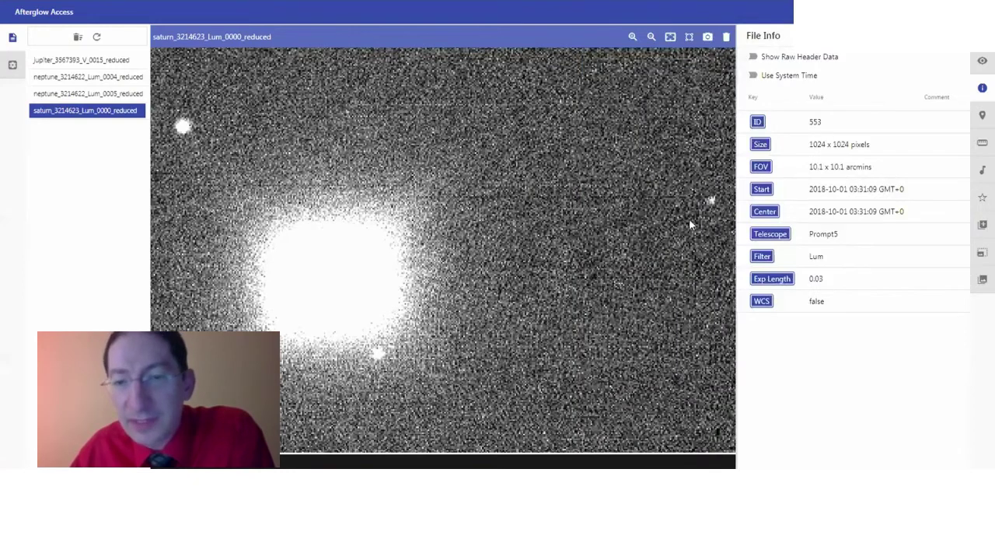
{"action": "left_click_drag", "start_coordinate": [502, 213], "coordinate": [515, 205]}
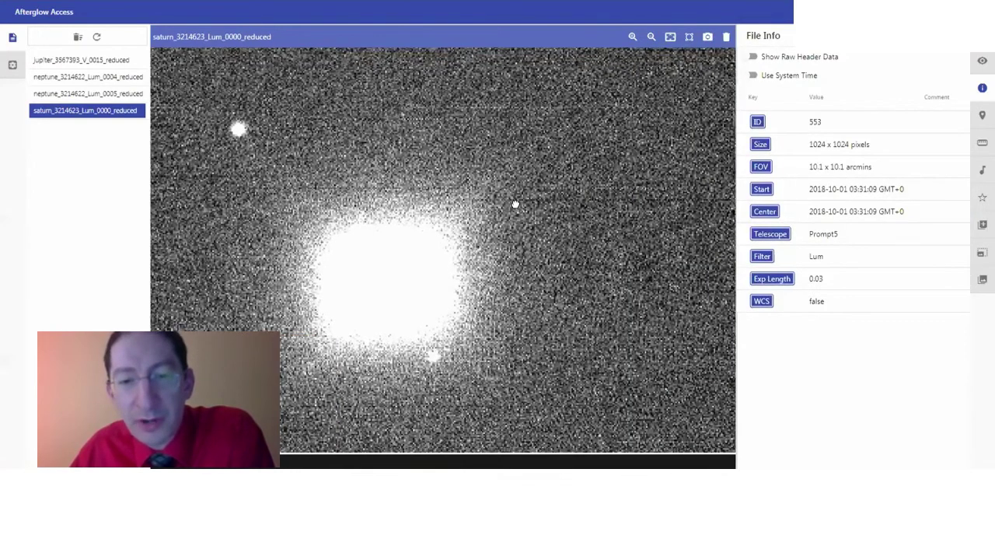
Step: Enlarge Saturn in Stellarium, compare the inner moons' positions with the Afterglow image, and return to Afterglow
{"action": "left_click", "coordinate": [614, 479]}
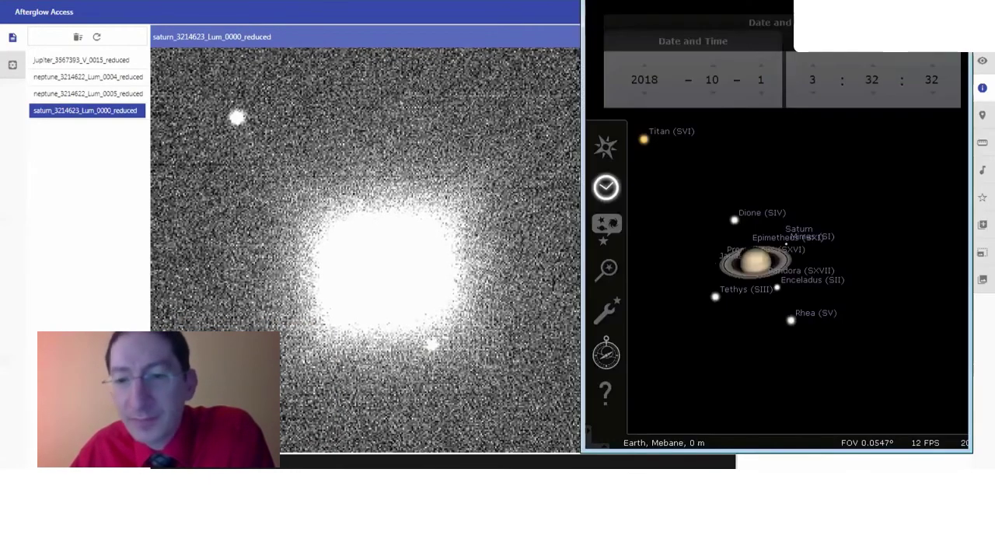
{"action": "scroll", "coordinate": [762, 278], "scroll_direction": "up", "scroll_amount": 3}
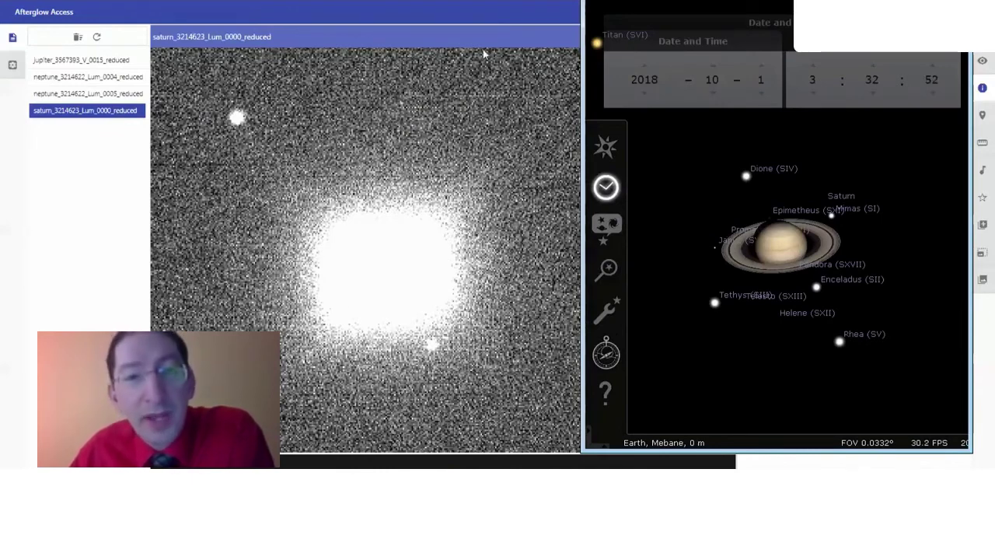
{"action": "left_click", "coordinate": [533, 16]}
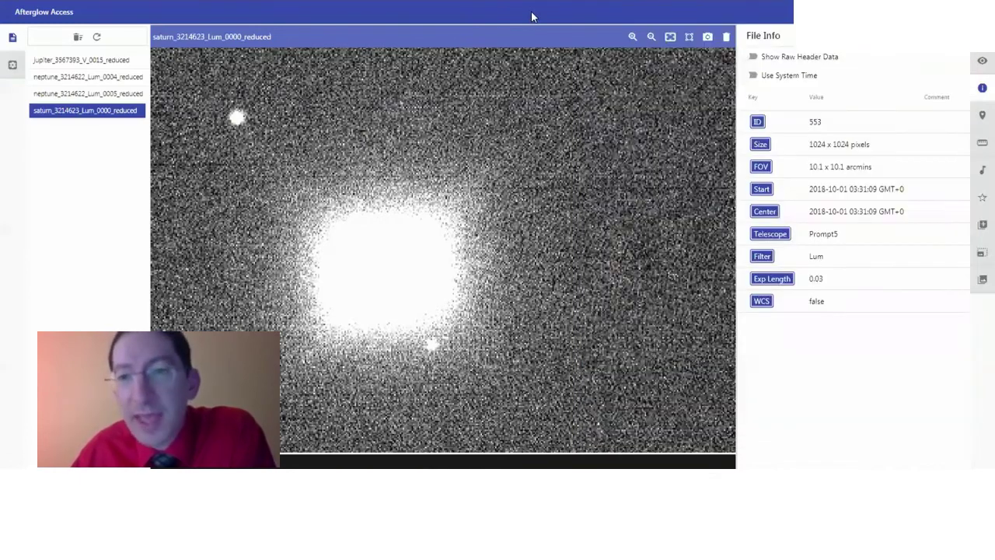
Step: Open the Saturn image's display settings and set the saturation level percentile to 99.751 to reduce Saturn's glare
{"action": "left_click", "coordinate": [981, 63]}
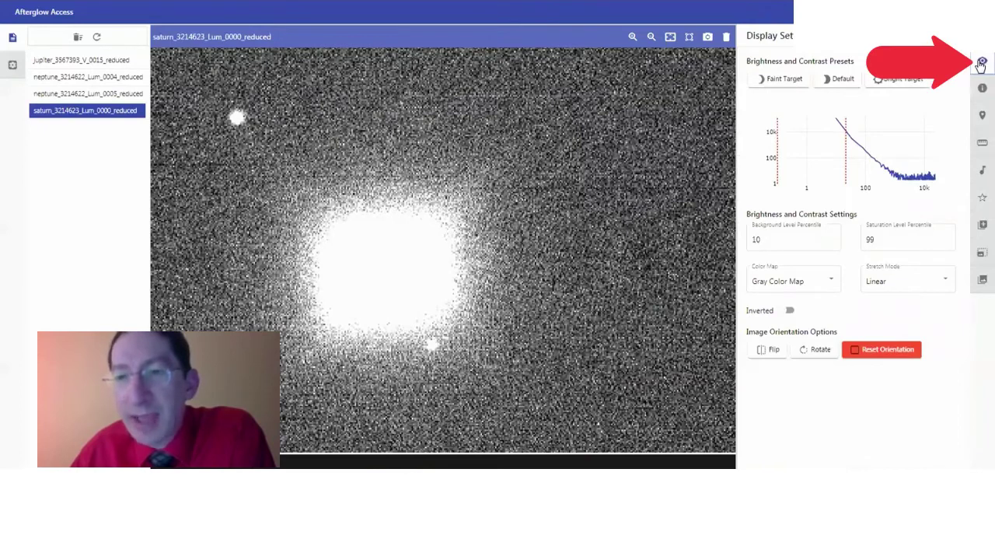
{"action": "left_click", "coordinate": [945, 237]}
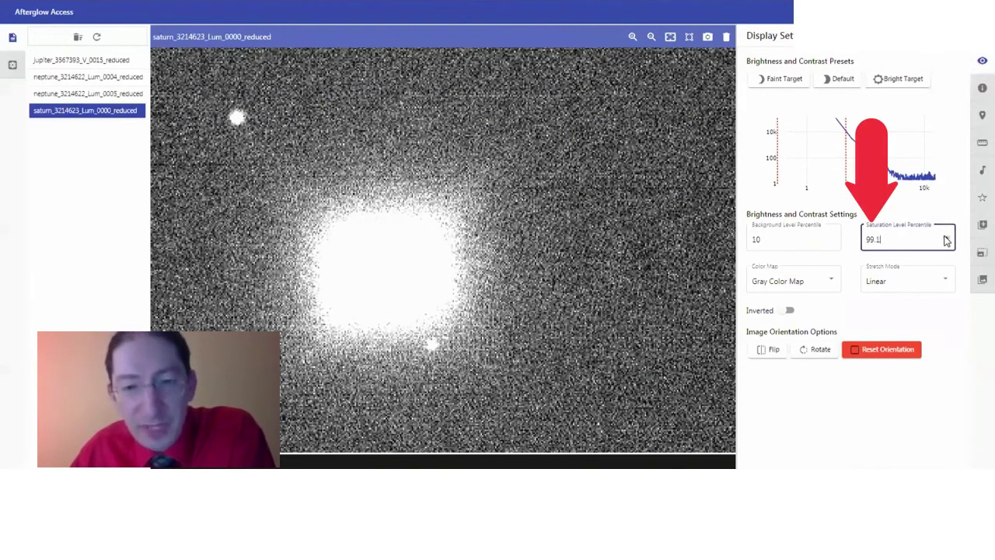
{"action": "left_click", "coordinate": [946, 237]}
{"action": "left_click", "coordinate": [946, 237]}
{"action": "left_click", "coordinate": [946, 237]}
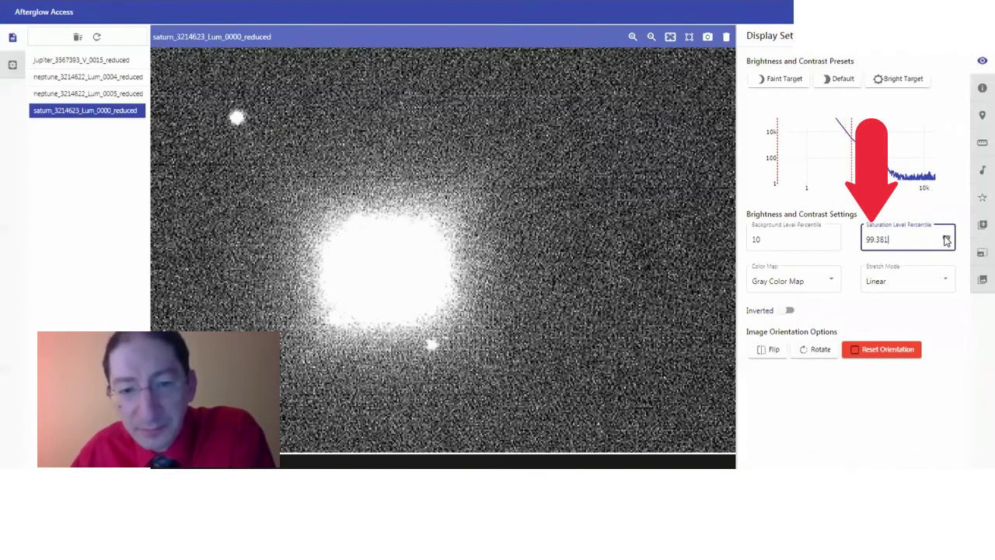
{"action": "left_click", "coordinate": [946, 237]}
{"action": "left_click", "coordinate": [946, 237]}
{"action": "left_click", "coordinate": [946, 237]}
{"action": "left_click", "coordinate": [946, 237]}
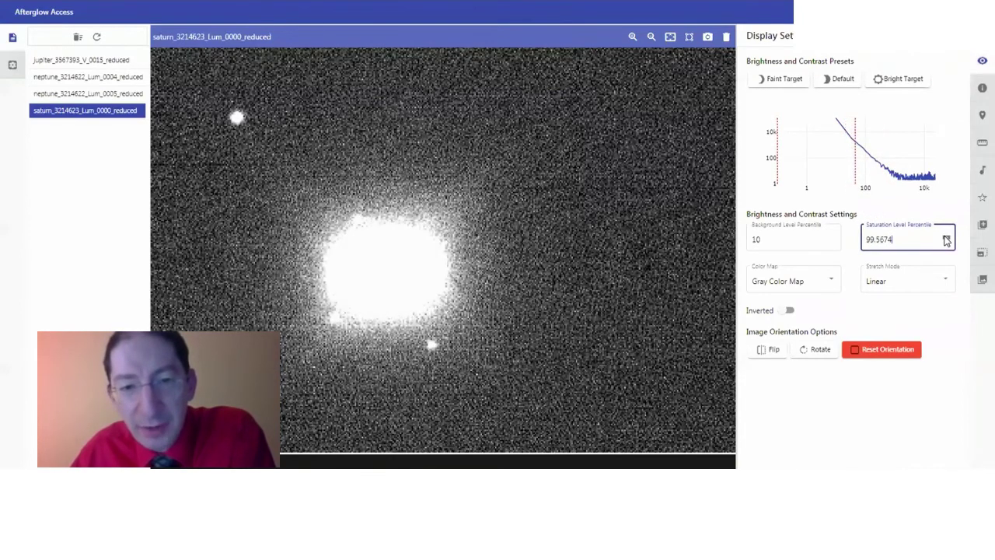
{"action": "left_click", "coordinate": [946, 237]}
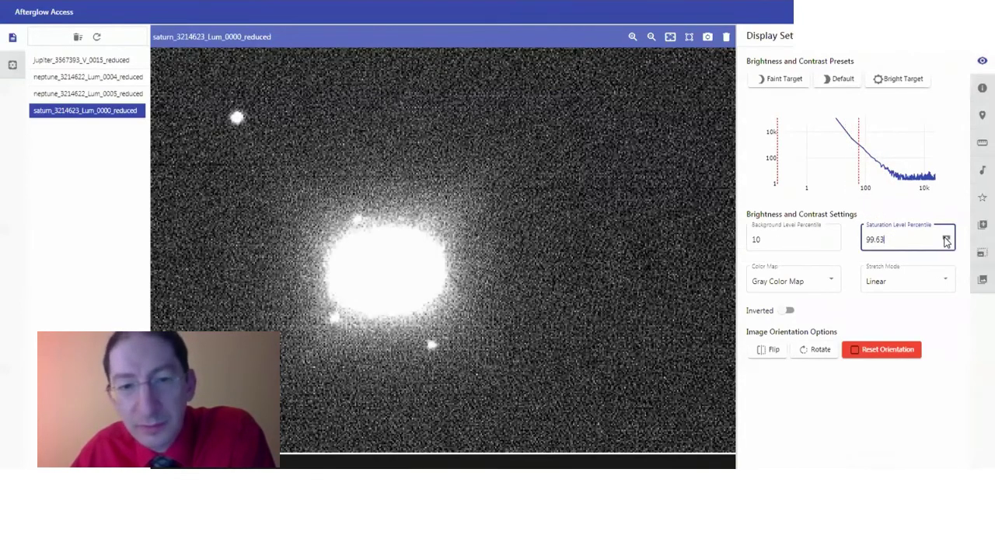
{"action": "left_click", "coordinate": [946, 237]}
{"action": "left_click", "coordinate": [946, 237]}
{"action": "left_click", "coordinate": [946, 237]}
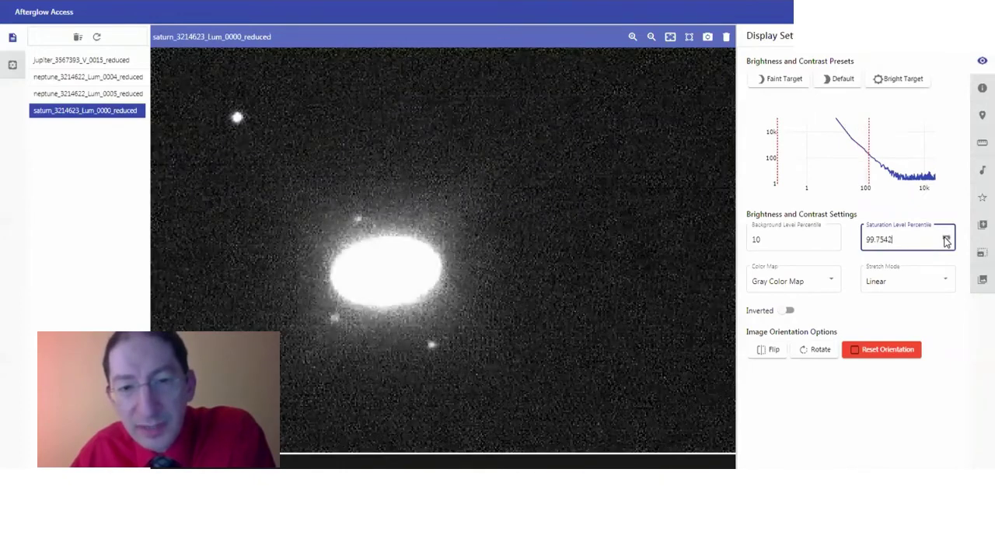
{"action": "left_click", "coordinate": [945, 237]}
{"action": "left_click", "coordinate": [945, 237]}
{"action": "left_click", "coordinate": [946, 237]}
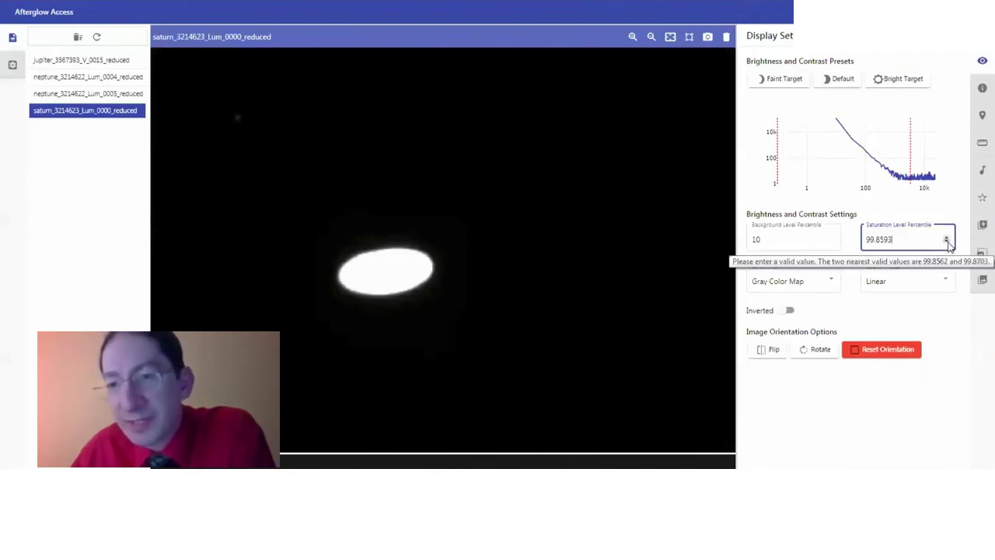
{"action": "left_click", "coordinate": [947, 242]}
{"action": "left_click", "coordinate": [946, 243]}
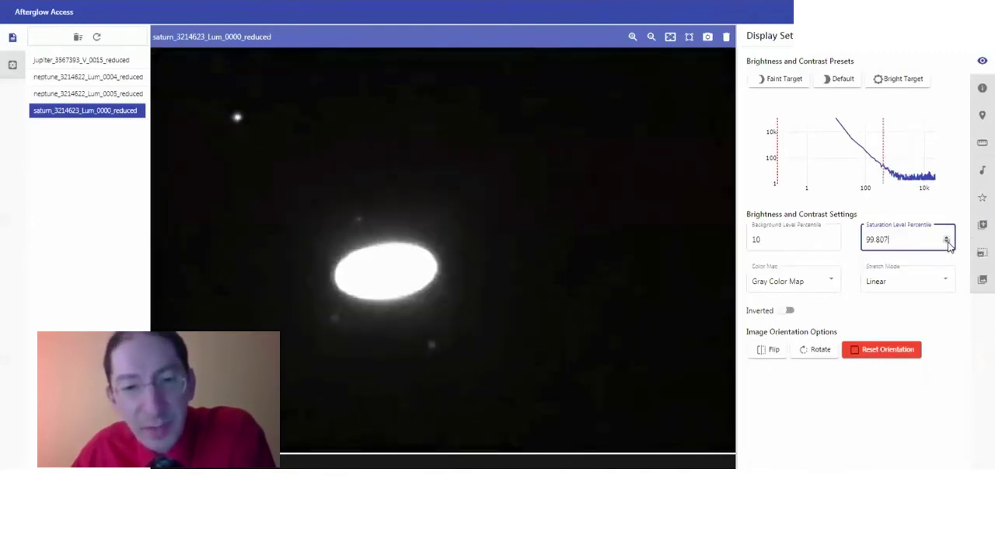
{"action": "left_click", "coordinate": [946, 242]}
{"action": "left_click", "coordinate": [946, 242]}
{"action": "left_click", "coordinate": [947, 242]}
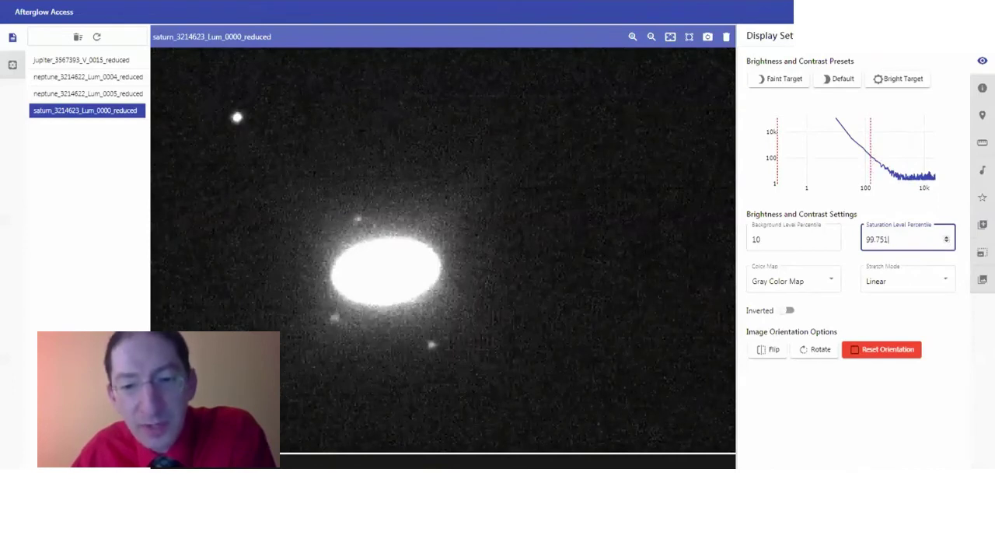
Step: Compare the faint points around Saturn with Stellarium's labeled moons, then return to a closer view of the Afterglow image
{"action": "key", "text": "alt+Tab"}
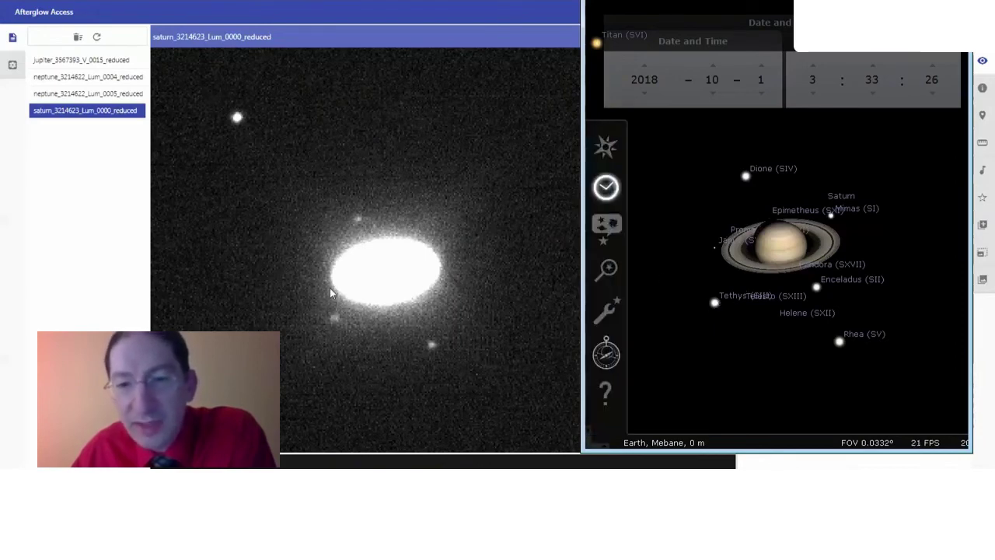
{"action": "left_click_drag", "start_coordinate": [492, 262], "coordinate": [577, 266]}
{"action": "scroll", "coordinate": [559, 268], "scroll_direction": "up", "scroll_amount": 1}
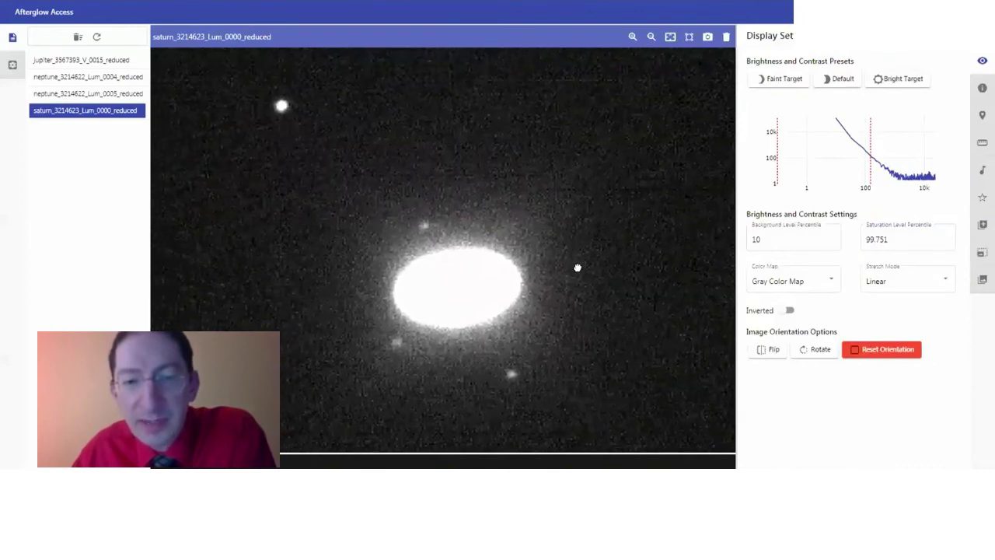
Step: Place custom markers on the four moons around Saturn in the Afterglow image, with click centroiding enabled
{"action": "left_click", "coordinate": [981, 116]}
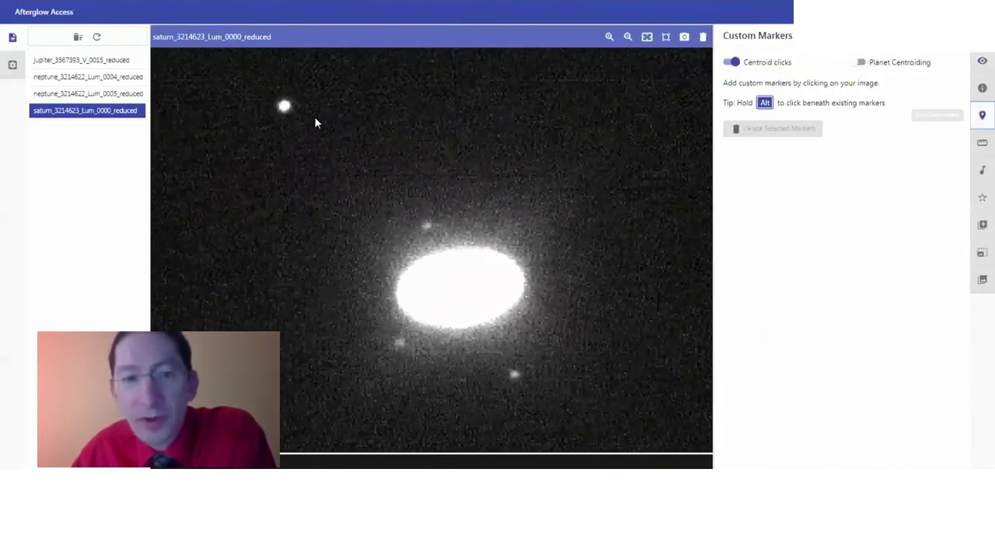
{"action": "left_click", "coordinate": [286, 108]}
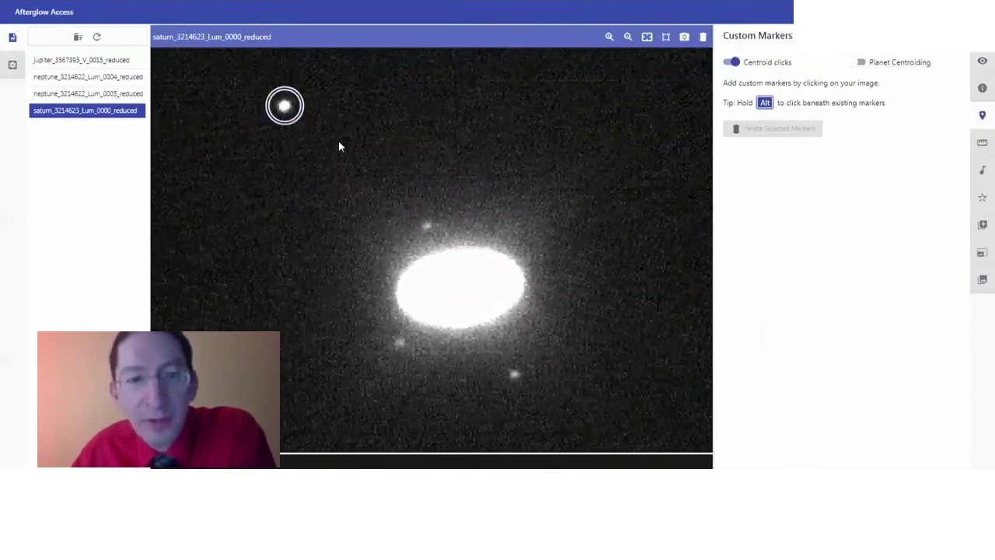
{"action": "left_click", "coordinate": [424, 225]}
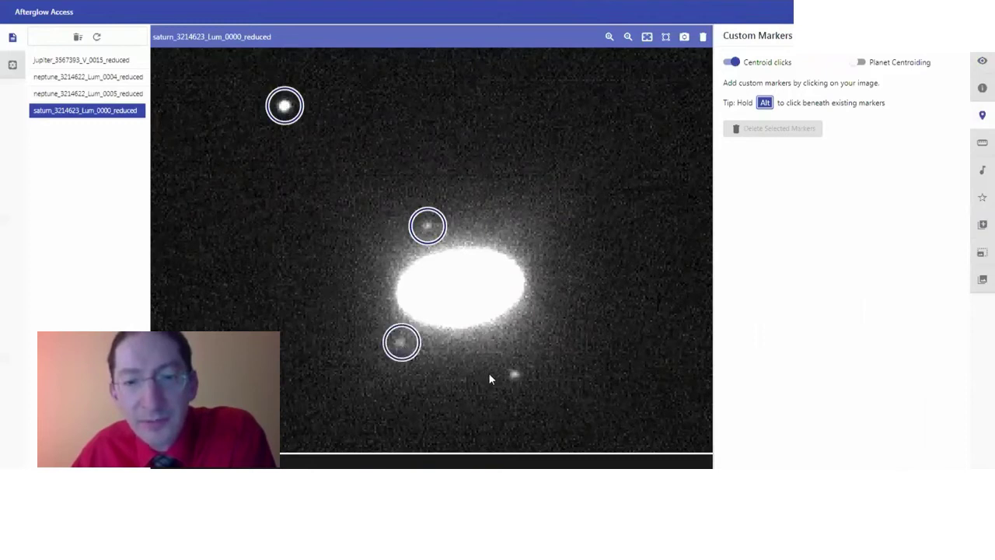
{"action": "left_click", "coordinate": [513, 377]}
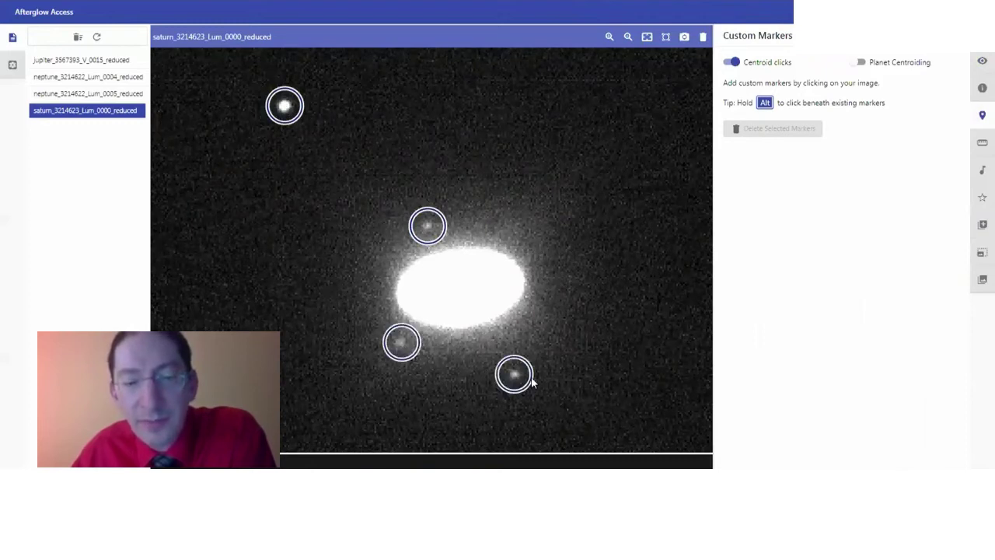
Step: Label the marker on the brightest moon, farthest from Saturn, as Titan
{"action": "left_click", "coordinate": [292, 111]}
{"action": "left_click", "coordinate": [795, 163]}
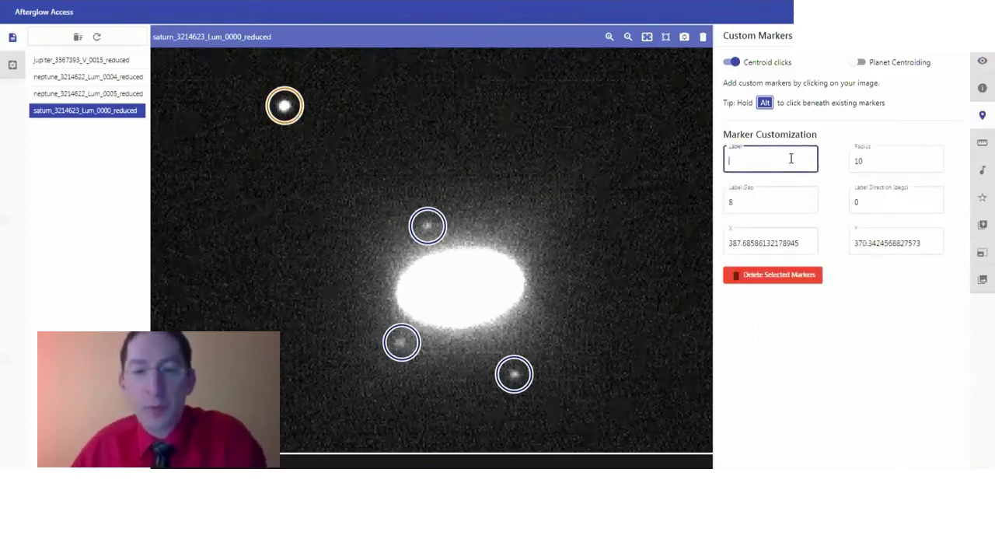
{"action": "type", "text": "Tita"}
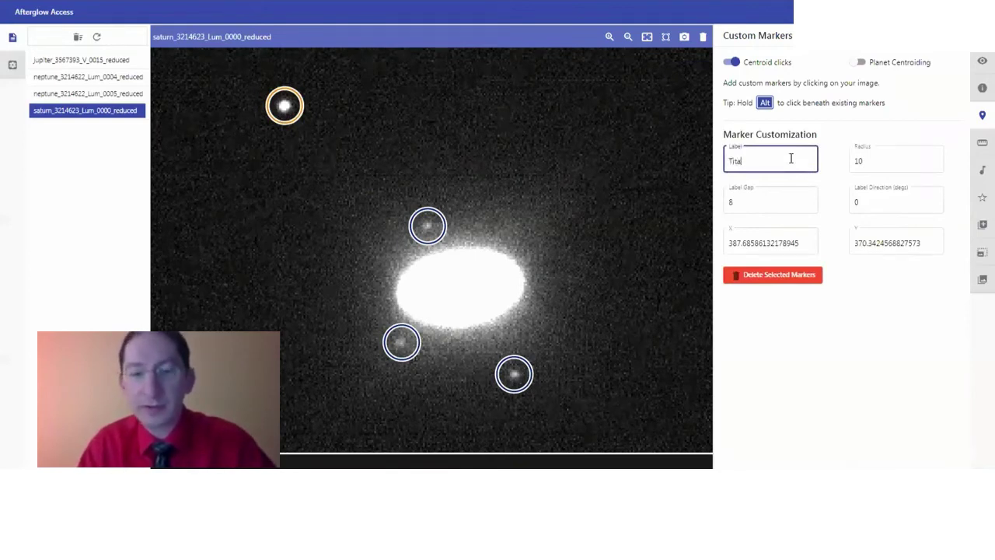
{"action": "type", "text": "n"}
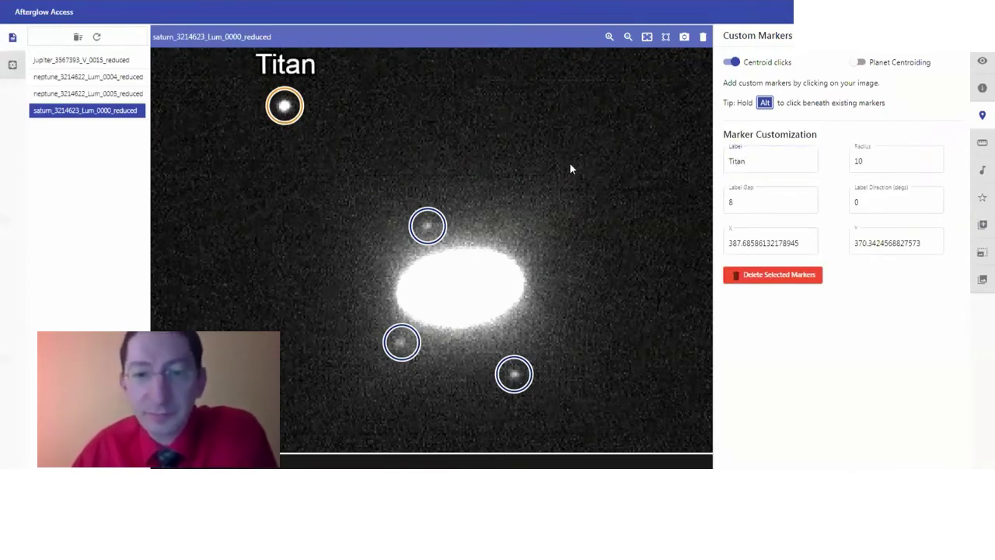
{"action": "left_click_drag", "start_coordinate": [570, 169], "coordinate": [576, 172]}
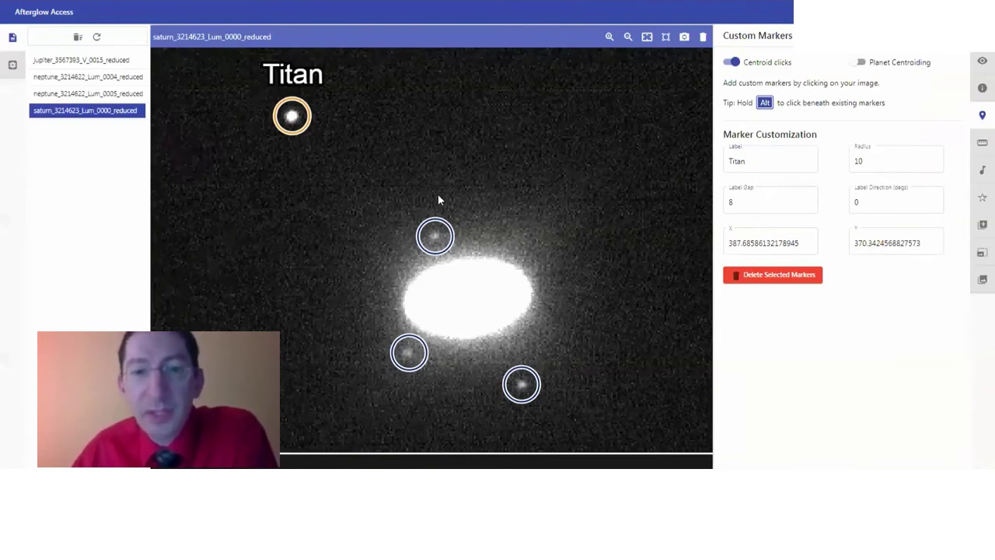
Step: Display the image neptune_3214622_Lum_0004_reduced and place a marker on the small bright point beside Neptune
{"action": "left_click", "coordinate": [127, 78]}
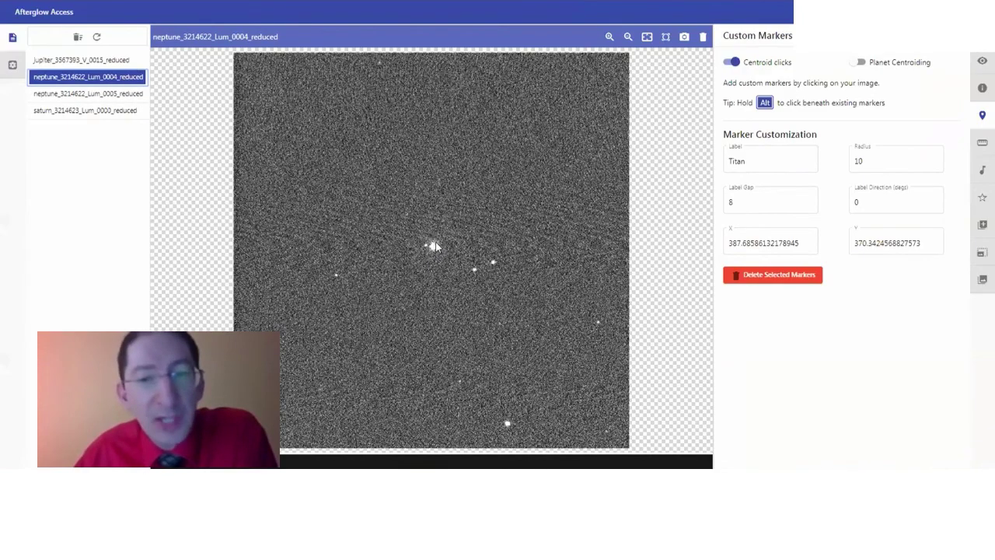
{"action": "scroll", "coordinate": [433, 251], "scroll_direction": "up", "scroll_amount": 10}
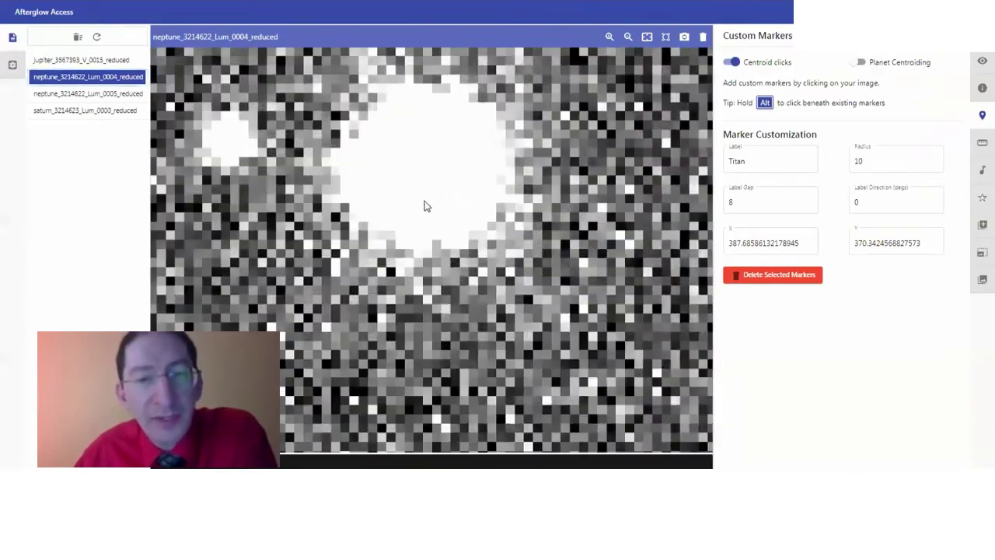
{"action": "left_click_drag", "start_coordinate": [424, 206], "coordinate": [484, 276]}
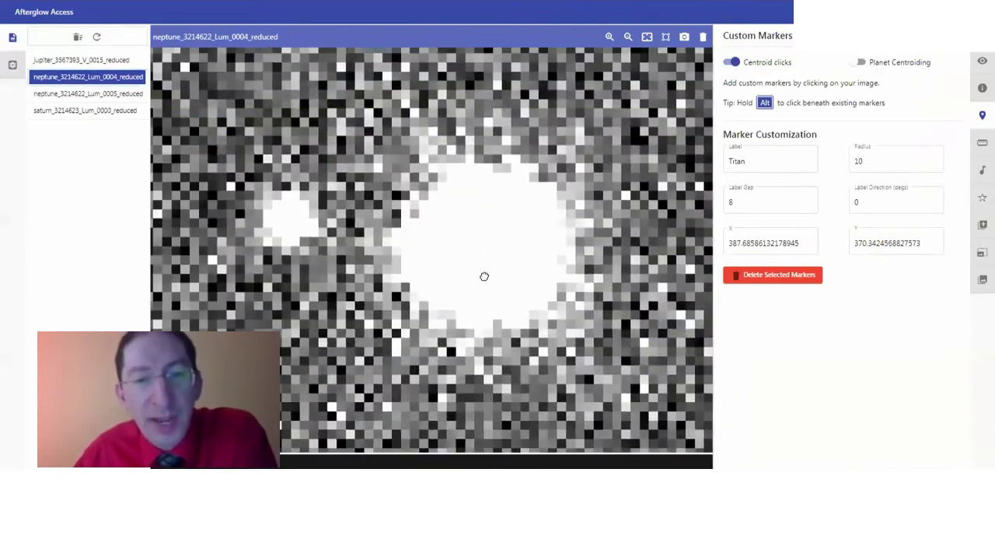
{"action": "left_click", "coordinate": [290, 222]}
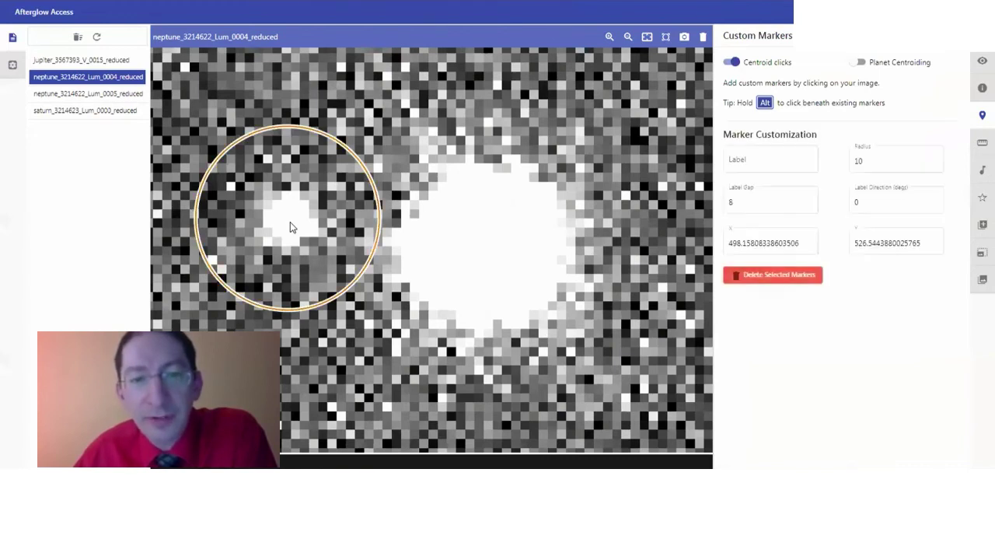
Step: Label the marker beside Neptune as Triton and bring the whole label into view
{"action": "left_click", "coordinate": [750, 160]}
{"action": "type", "text": "Triton"}
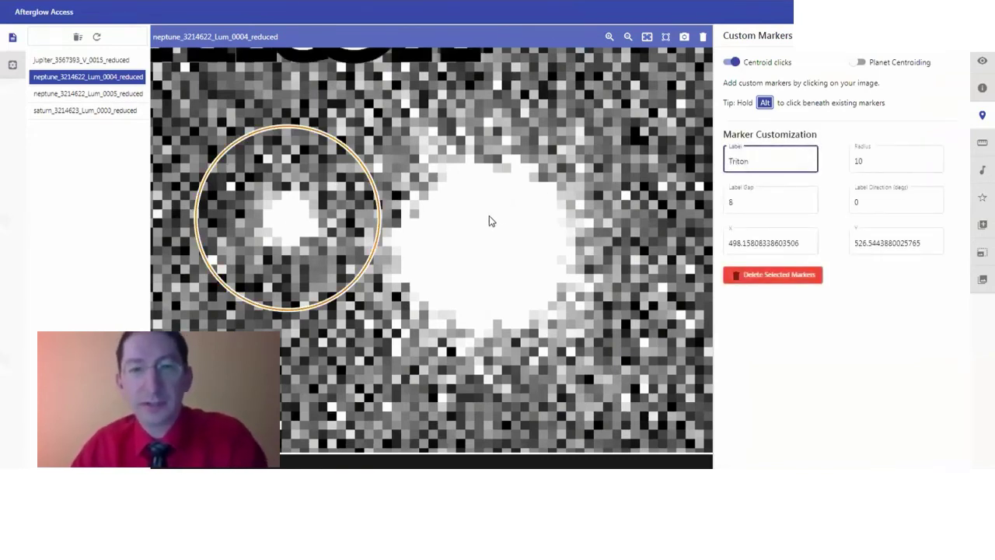
{"action": "scroll", "coordinate": [489, 217], "scroll_direction": "down", "scroll_amount": 5}
{"action": "mouse_move", "coordinate": [475, 178]}
{"action": "left_mouse_down"}
{"action": "mouse_move", "coordinate": [458, 228]}
{"action": "mouse_move", "coordinate": [493, 223]}
{"action": "left_mouse_up"}
{"action": "scroll", "coordinate": [470, 227], "scroll_direction": "up", "scroll_amount": 3}
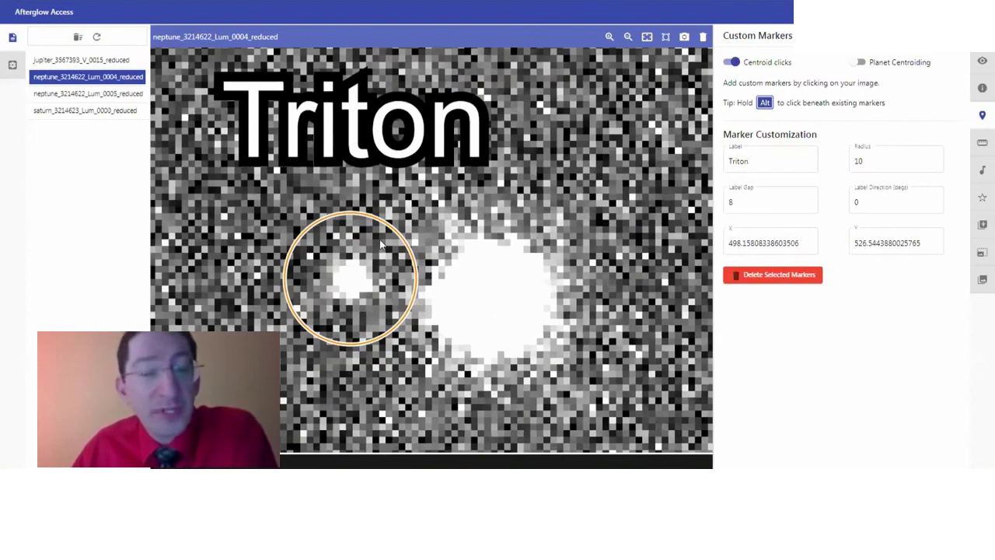
Step: Examine neptune_3214622_Lum_0005_reduced up close and compare the moon's position around Neptune with its position in neptune_3214622_Lum_0004_reduced
{"action": "left_click", "coordinate": [131, 95]}
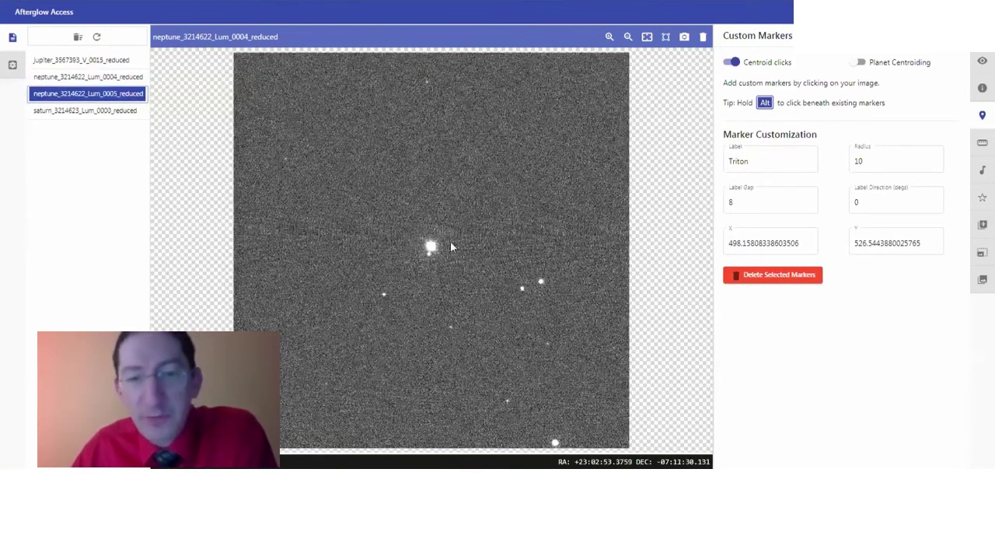
{"action": "scroll", "coordinate": [434, 247], "scroll_direction": "up", "scroll_amount": 5}
{"action": "scroll", "coordinate": [434, 247], "scroll_direction": "up", "scroll_amount": 3}
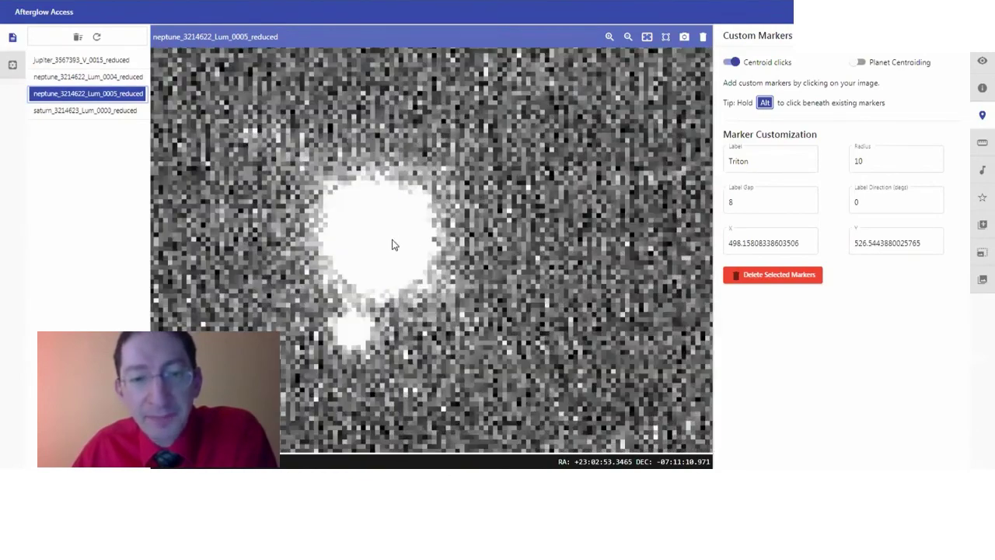
{"action": "left_click", "coordinate": [131, 77]}
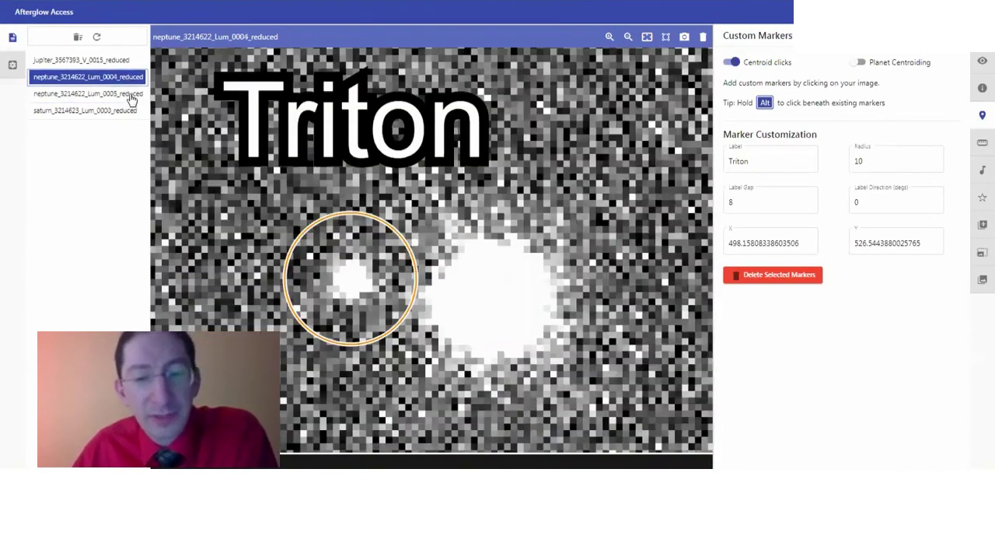
{"action": "left_click", "coordinate": [133, 94]}
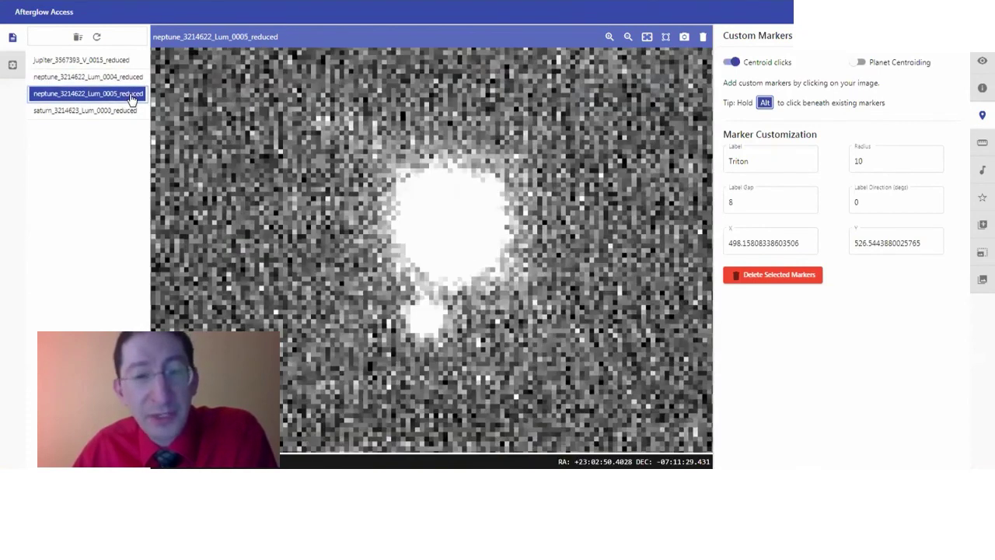